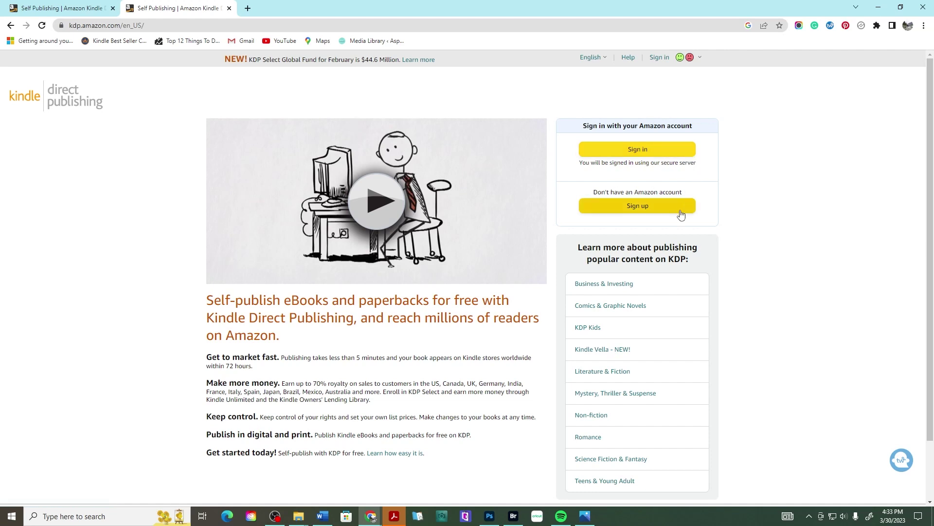
# Enter the publishing account and start a new paperback title from the bookshelf
pyautogui.click(646, 213)
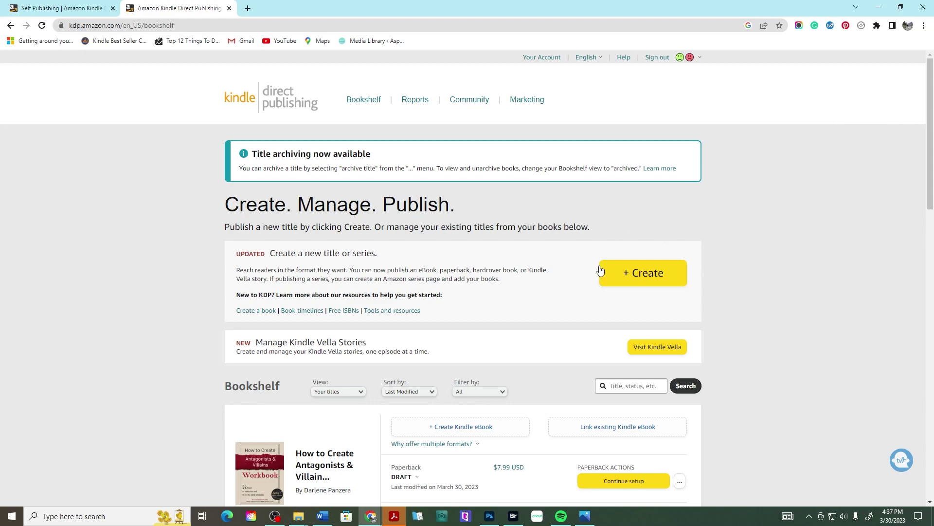
pyautogui.scroll(-15, 154, 269)
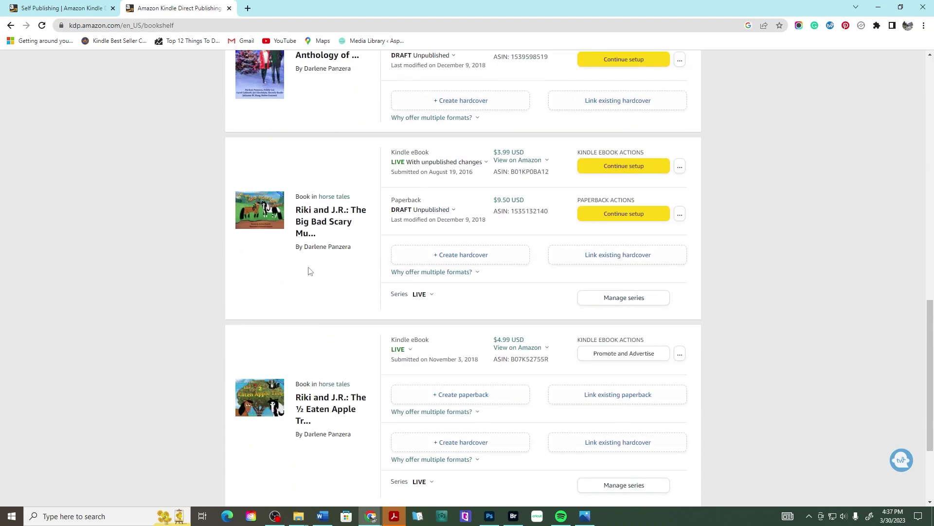
pyautogui.scroll(4, 339, 277)
pyautogui.scroll(12, 340, 277)
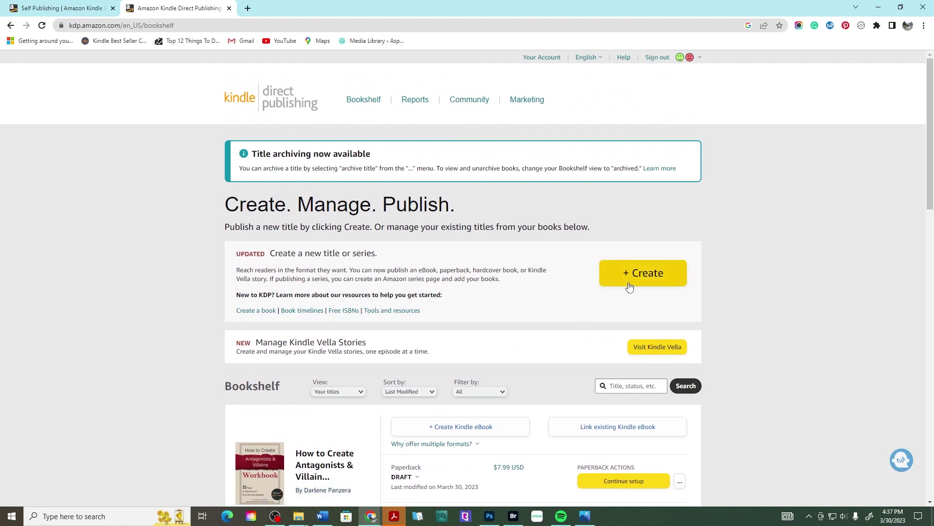
pyautogui.click(656, 284)
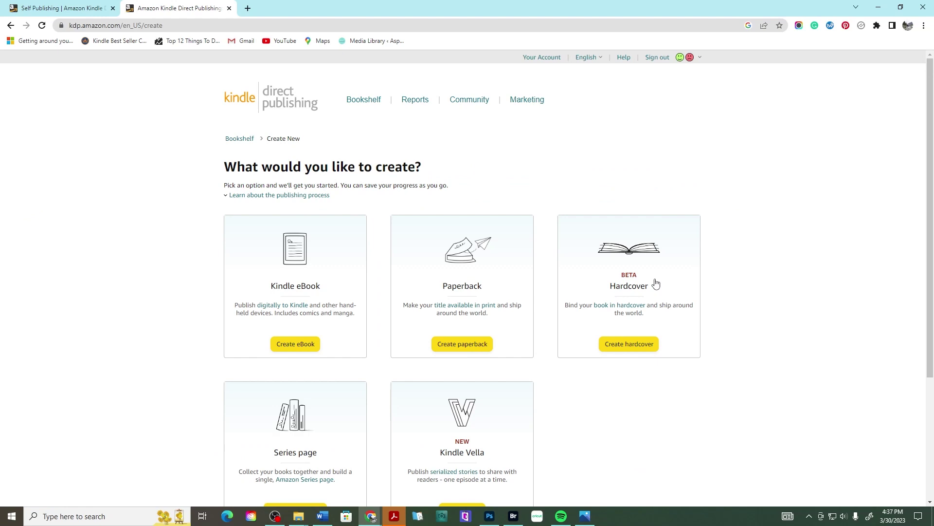
pyautogui.scroll(-1, 831, 244)
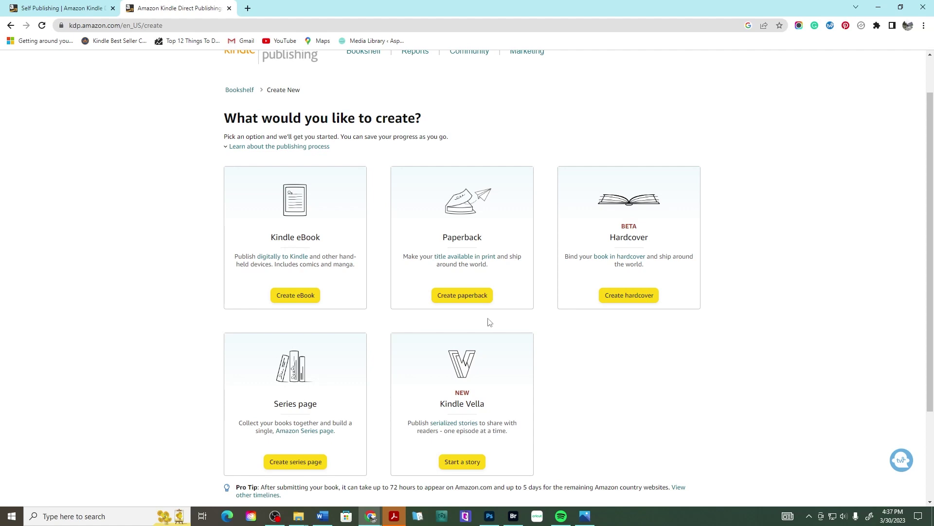
pyautogui.click(459, 302)
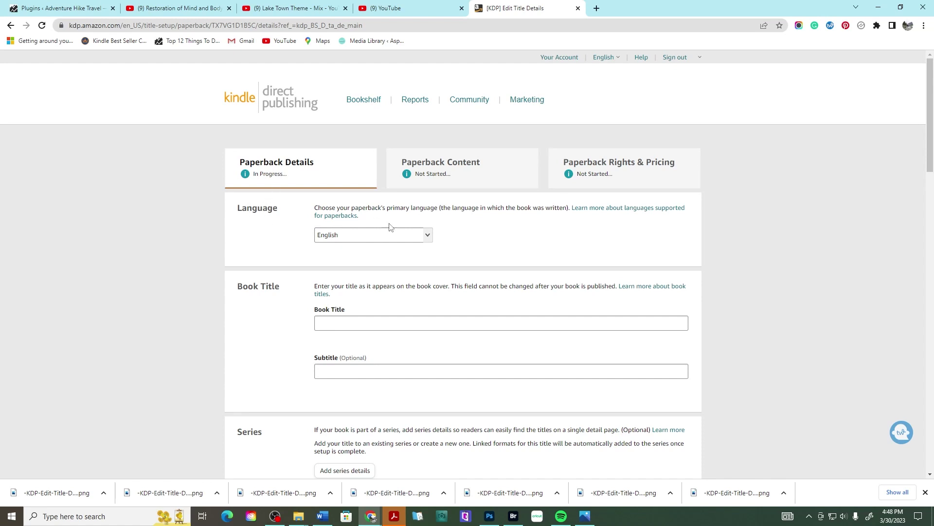
# Look through the languages offered as the paperback's primary language
pyautogui.click(428, 244)
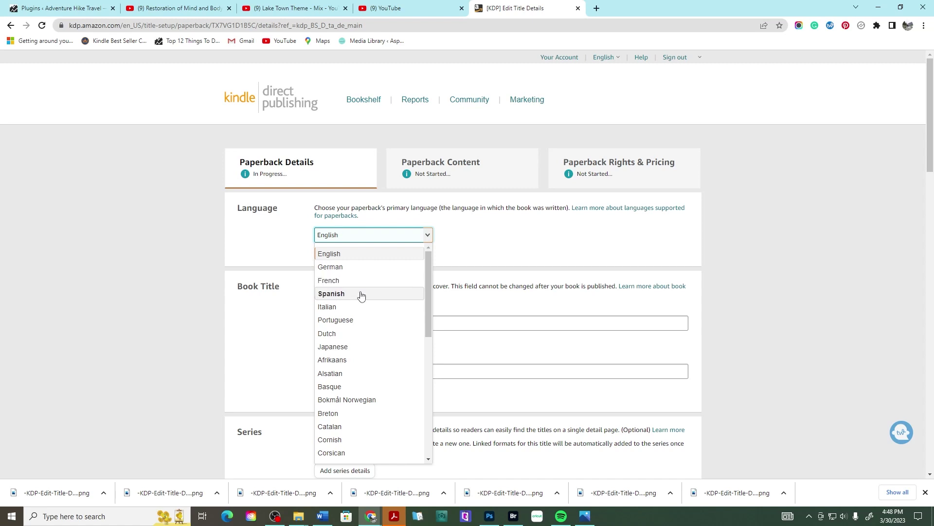
pyautogui.scroll(-10, 361, 306)
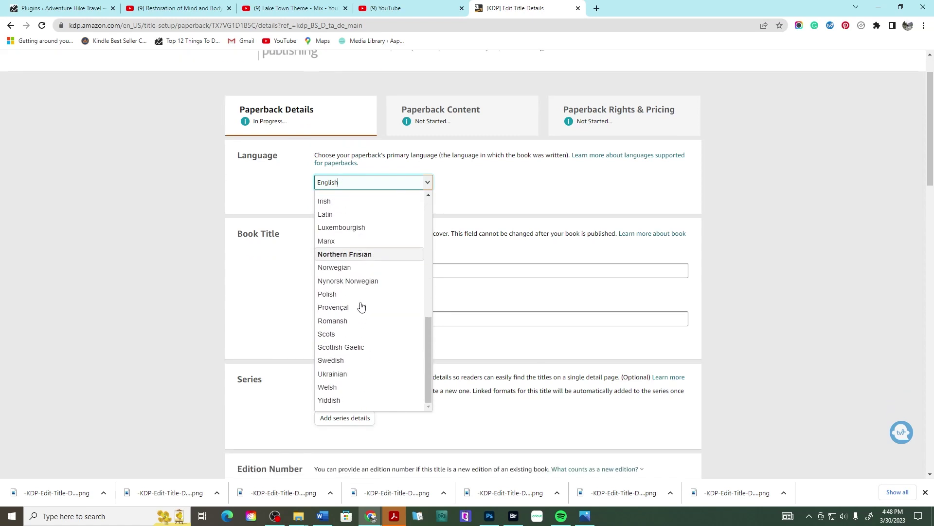
pyautogui.scroll(3, 373, 162)
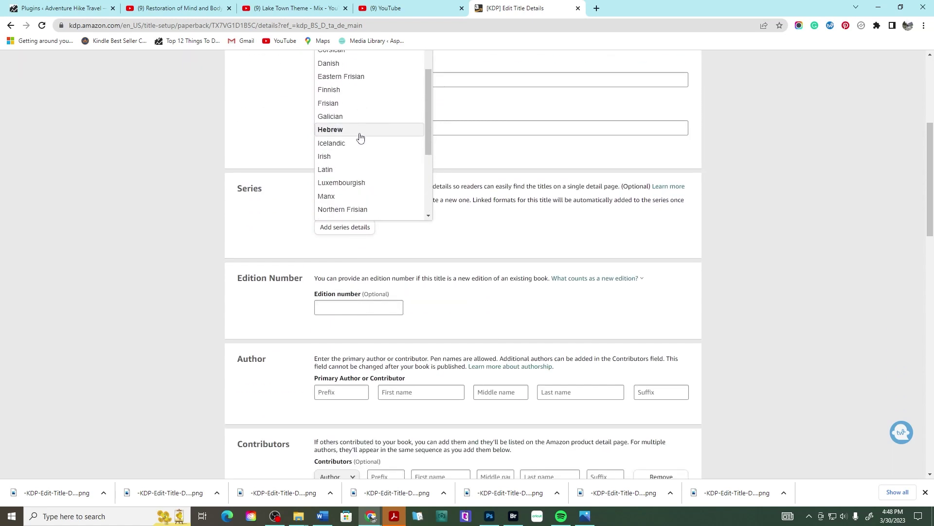
pyautogui.scroll(4, 360, 138)
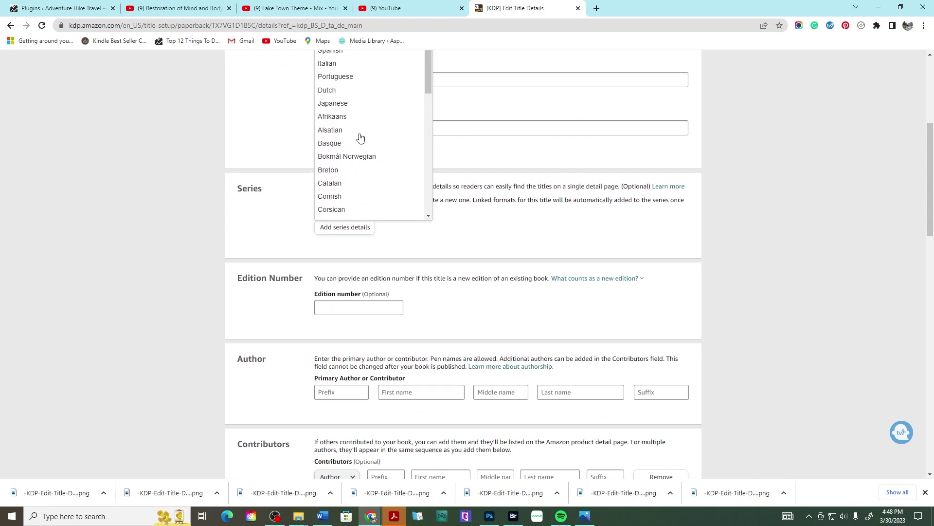
pyautogui.scroll(5, 488, 113)
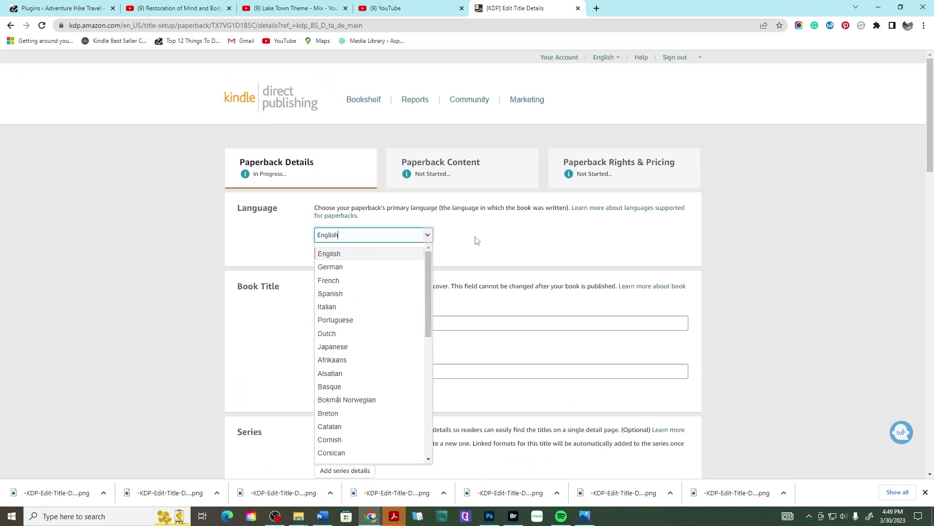
# Enter "How to Create Antagonists & Villains Workbook Example" as the book title, leaving the subtitle empty
pyautogui.scroll(-1, 484, 235)
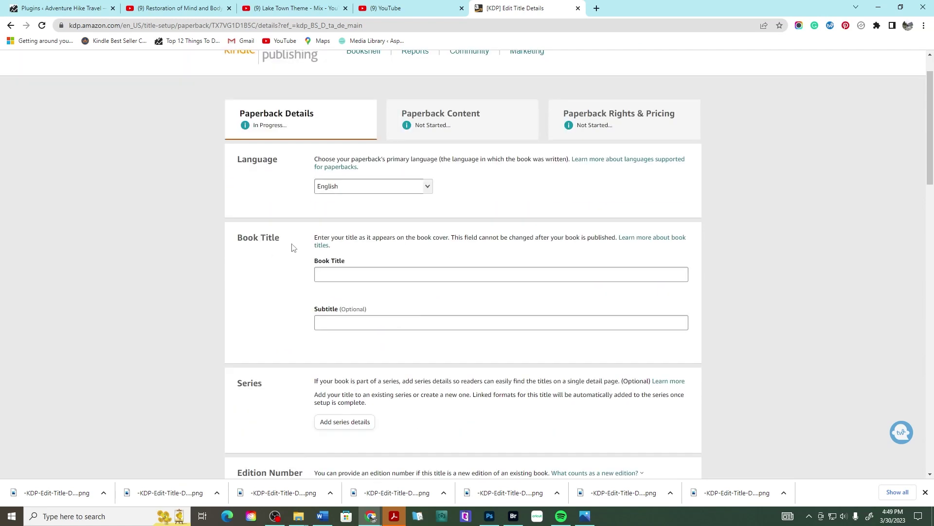
pyautogui.click(346, 272)
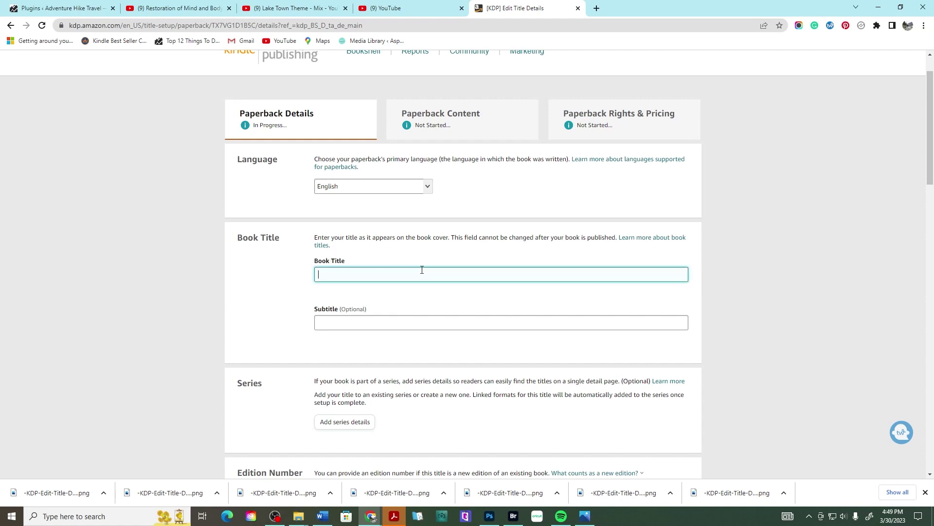
pyautogui.click(331, 323)
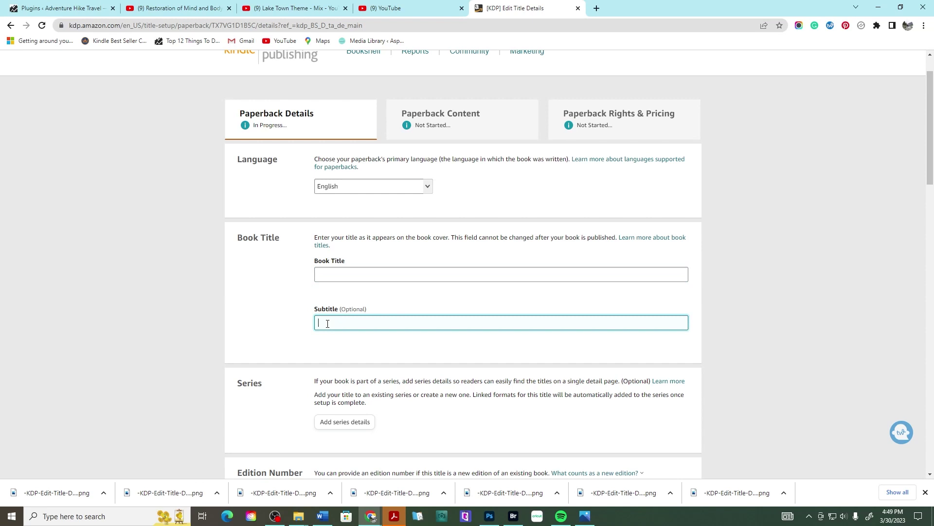
pyautogui.click(332, 273)
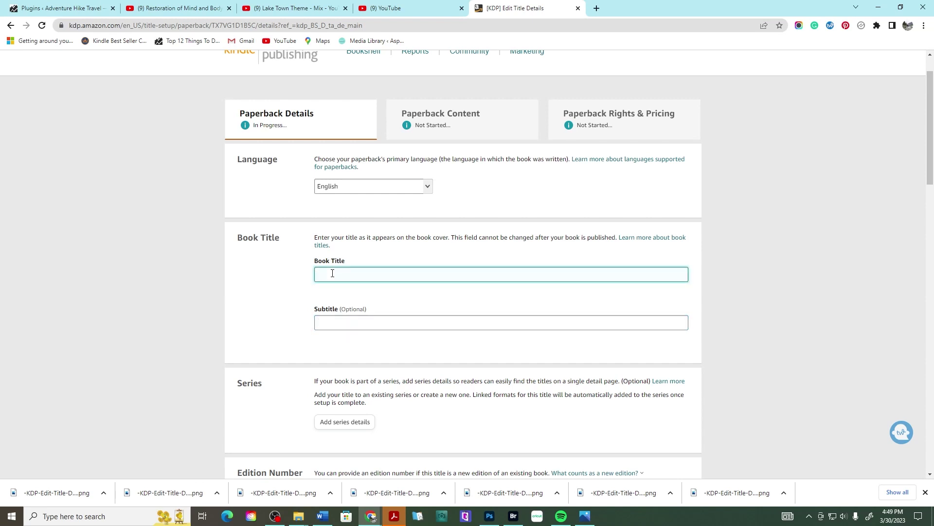
pyautogui.write('How to Create Antagonists & Villains Workbook')
pyautogui.write('Examp')
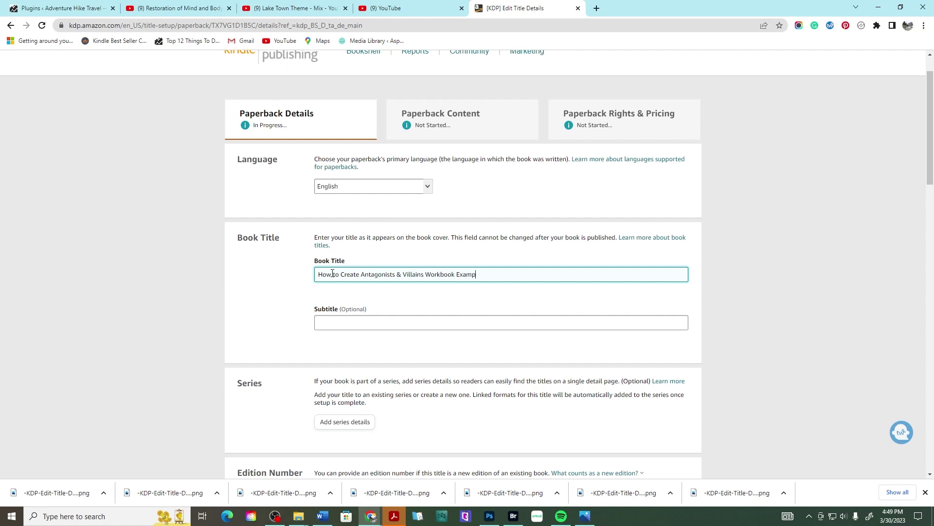
pyautogui.write('le')
pyautogui.click(436, 296)
# Examine the options for adding the title to a series and dismiss them without choosing one
pyautogui.scroll(-2, 388, 268)
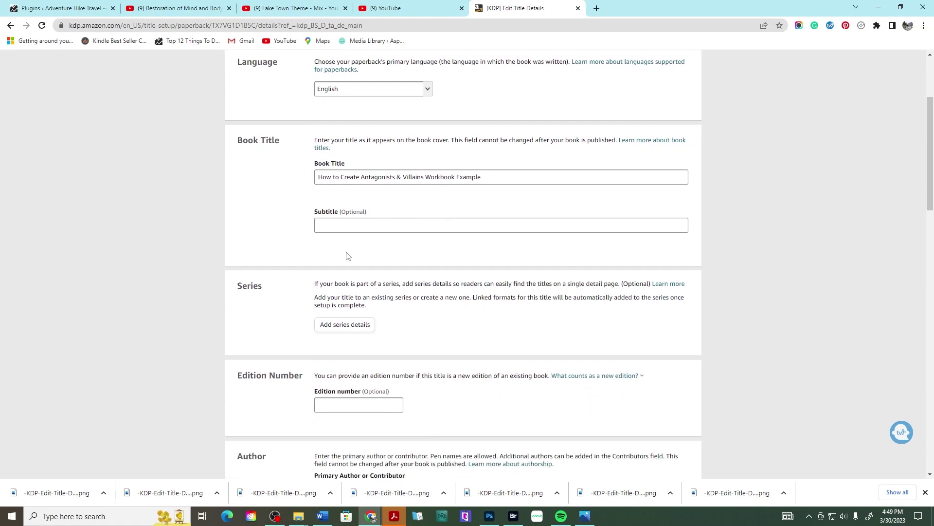
pyautogui.scroll(-1, 292, 246)
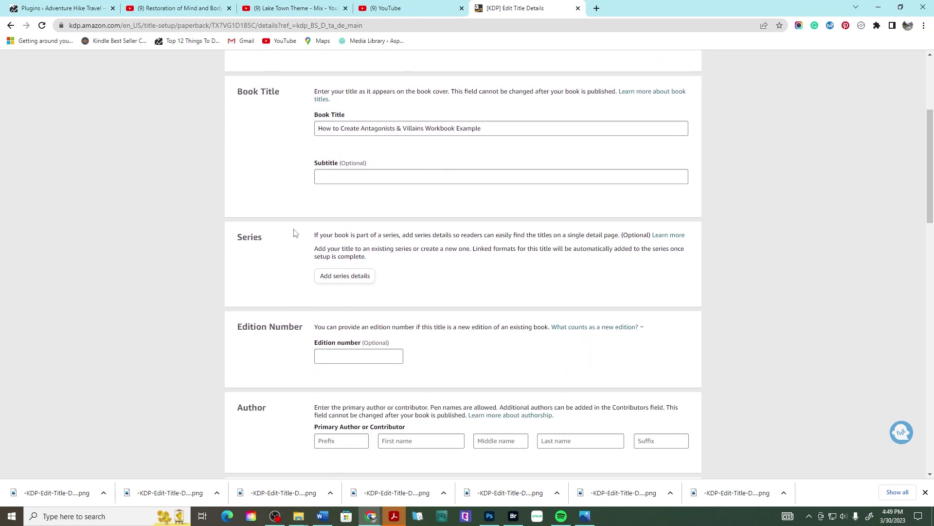
pyautogui.click(352, 277)
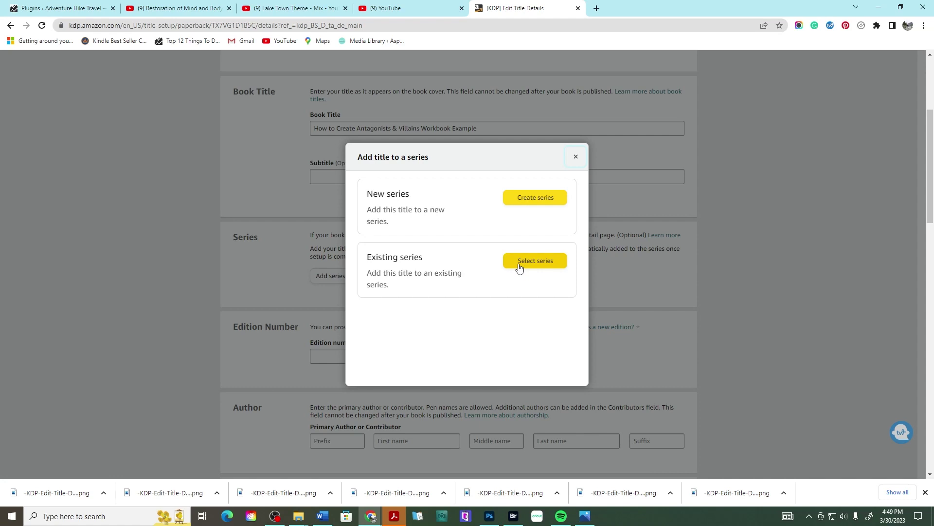
pyautogui.click(576, 157)
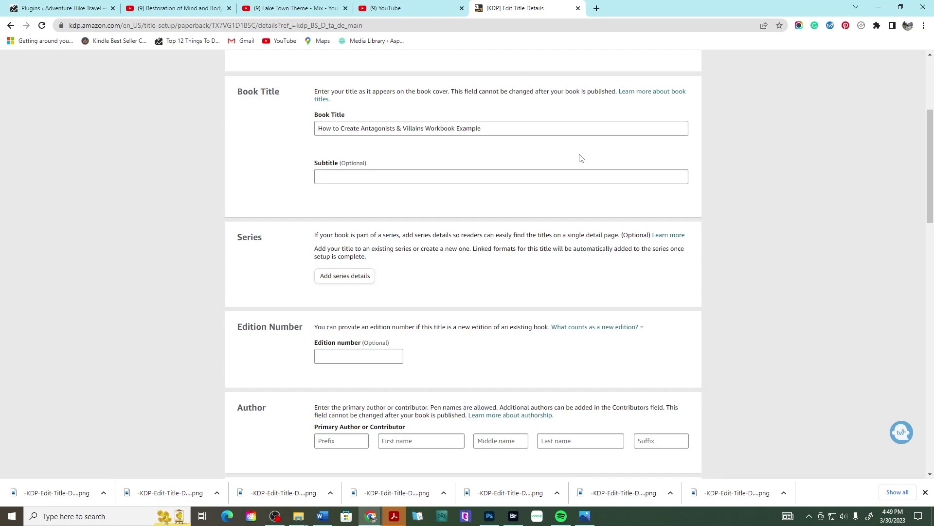
# Fill in the primary author's first and last name
pyautogui.scroll(-2, 580, 158)
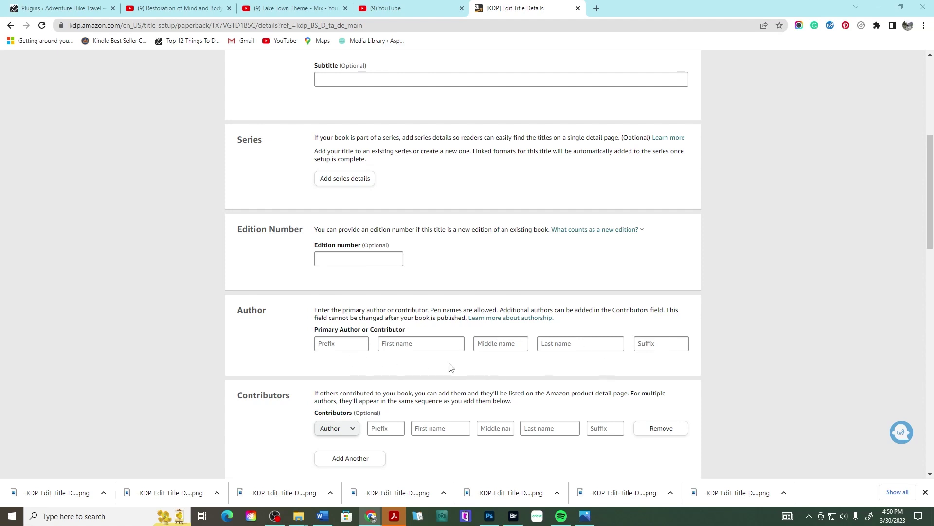
pyautogui.click(432, 347)
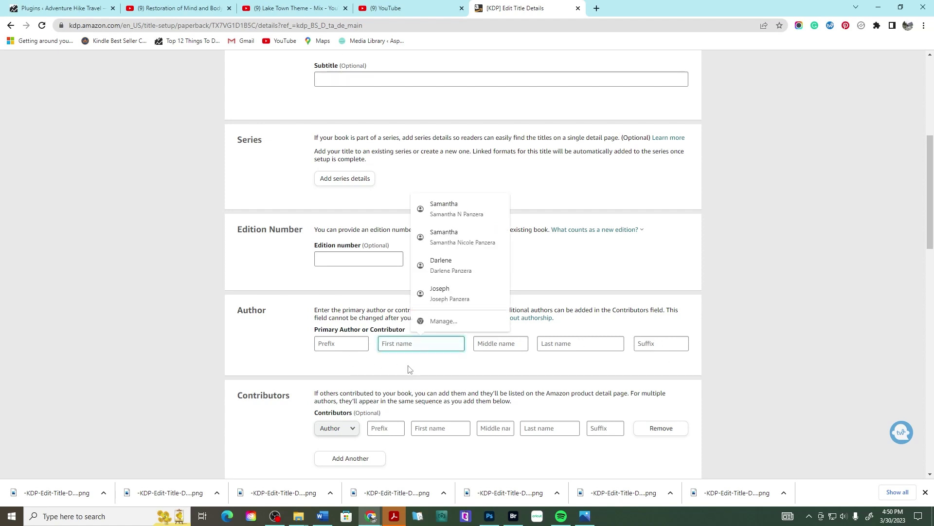
pyautogui.write('Darlen')
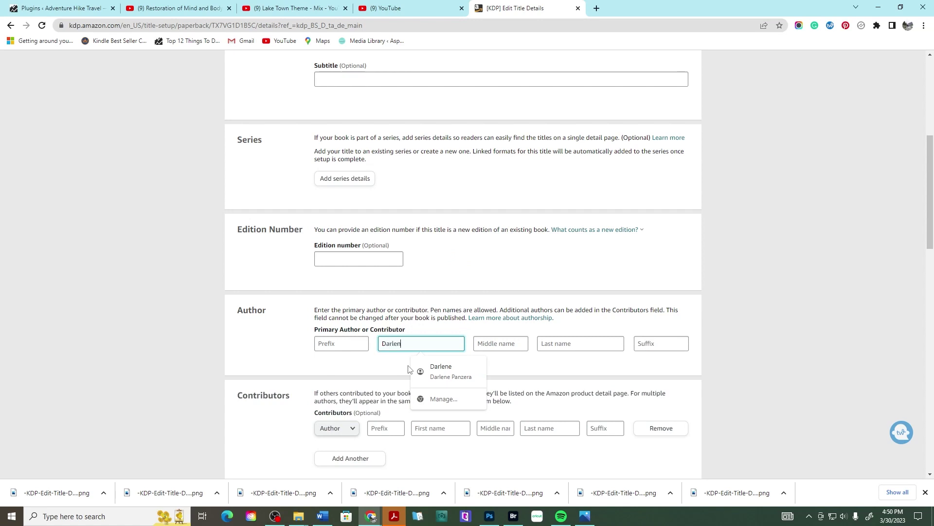
pyautogui.write('e')
pyautogui.click(555, 342)
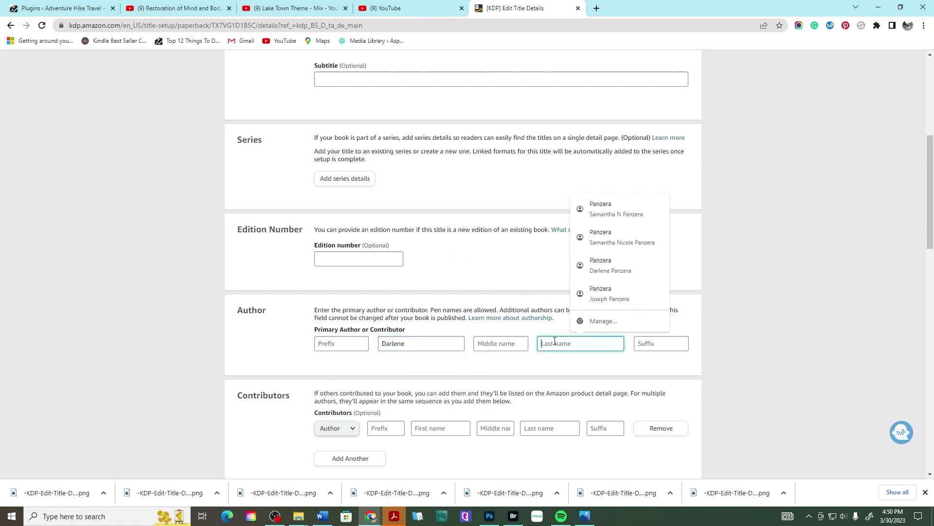
pyautogui.write('Panzera')
pyautogui.click(477, 379)
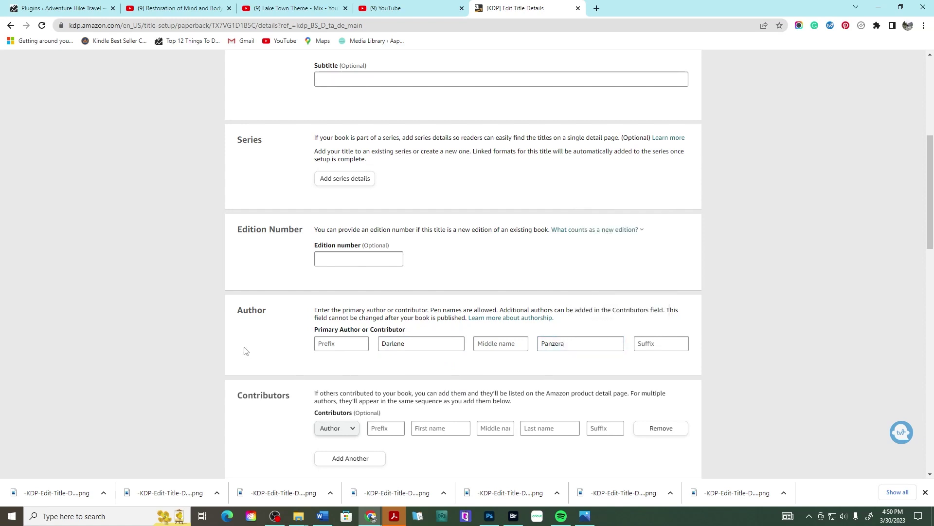
# Try the Illustrator role for the optional contributor and switch the role back to Author
pyautogui.scroll(-3, 246, 351)
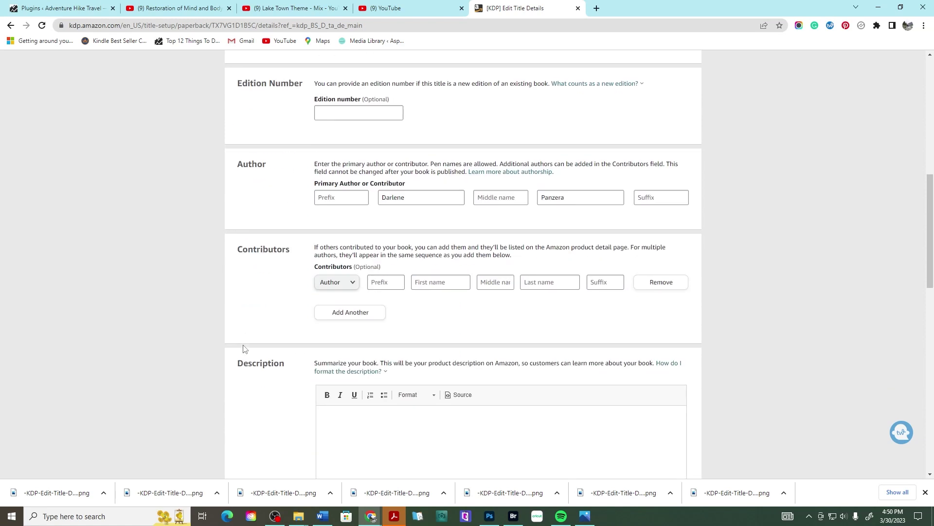
pyautogui.click(338, 284)
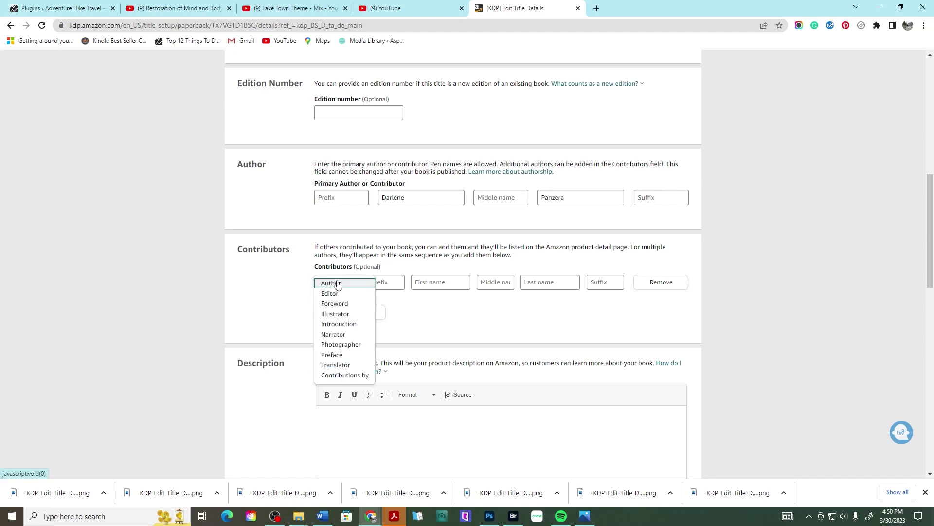
pyautogui.click(340, 316)
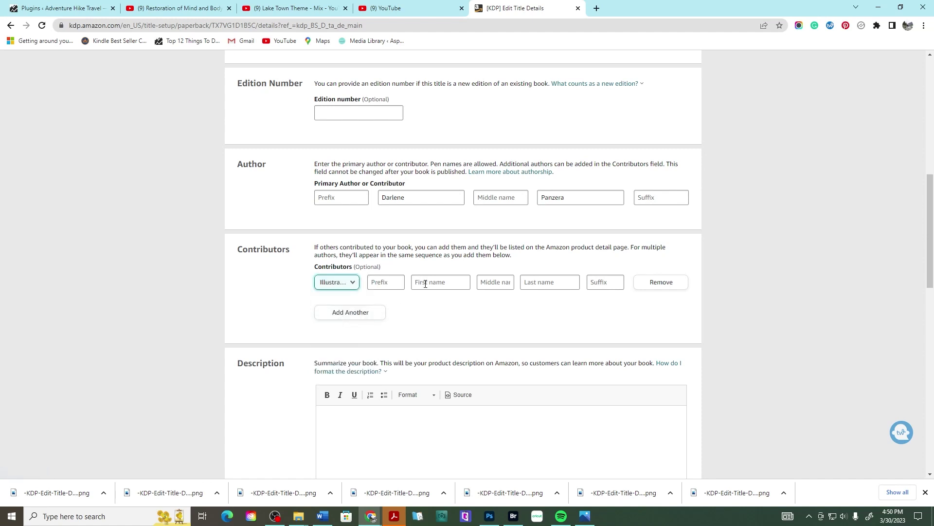
pyautogui.click(426, 283)
pyautogui.click(565, 280)
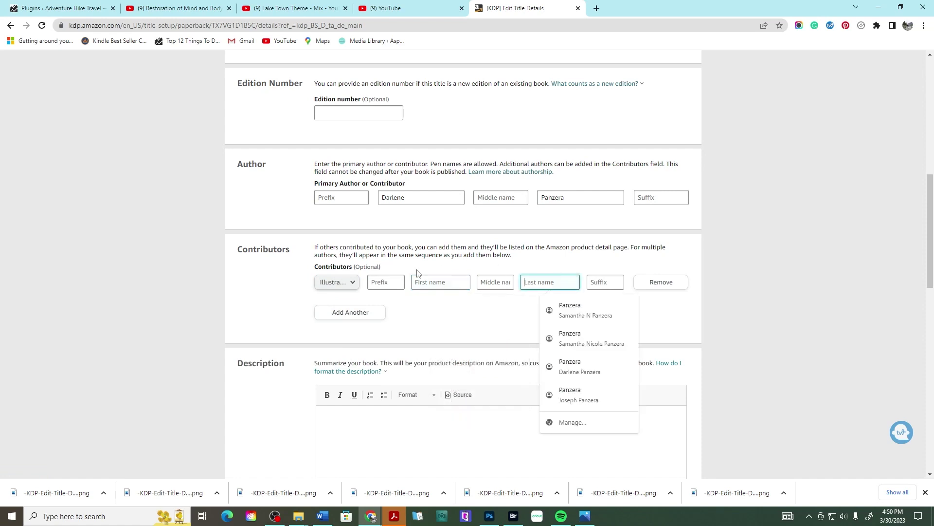
pyautogui.click(338, 282)
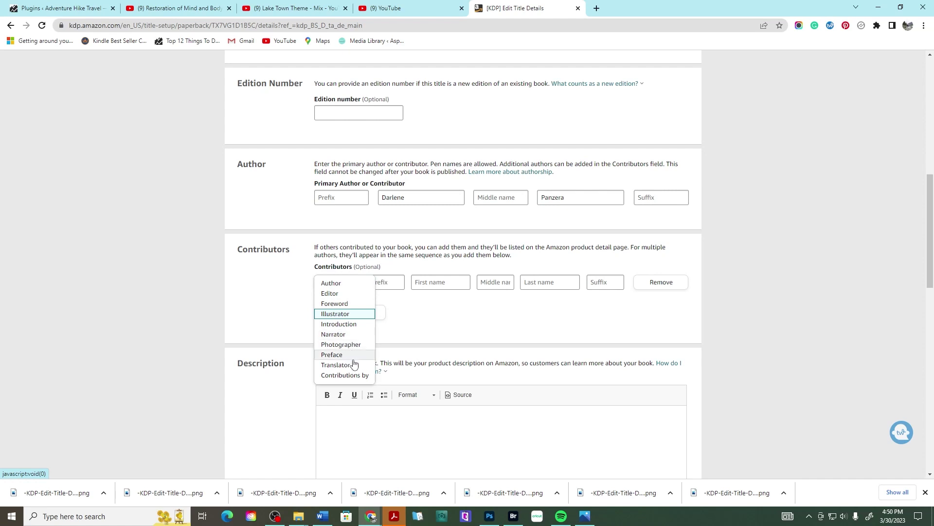
pyautogui.click(352, 283)
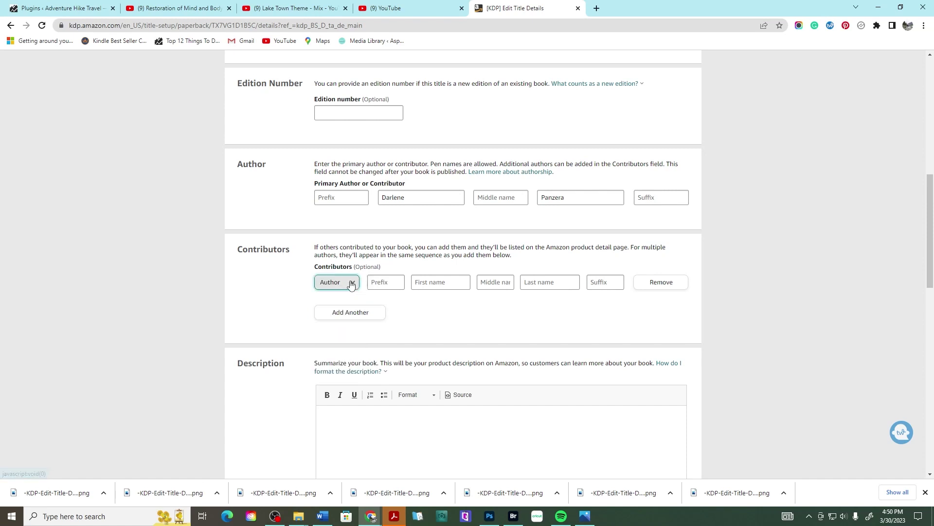
# Add two extra contributor rows and remove both again
pyautogui.click(421, 282)
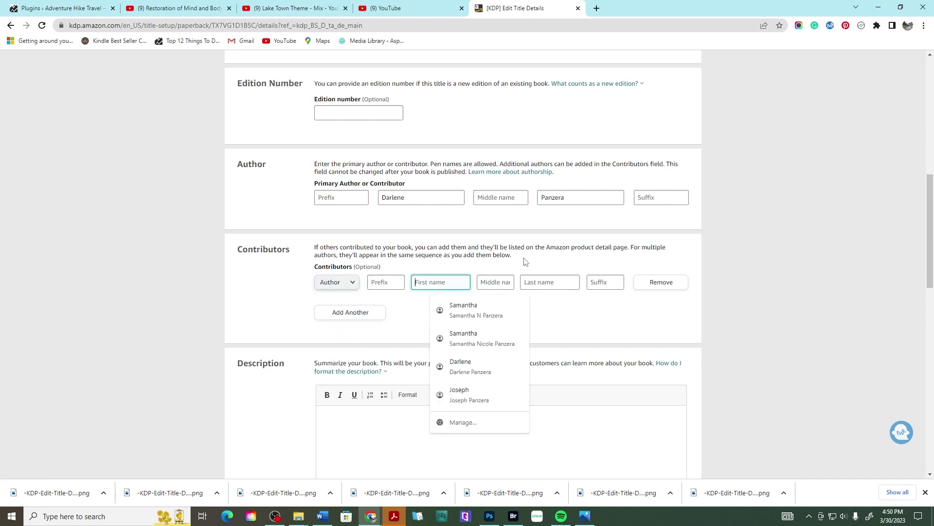
pyautogui.click(337, 318)
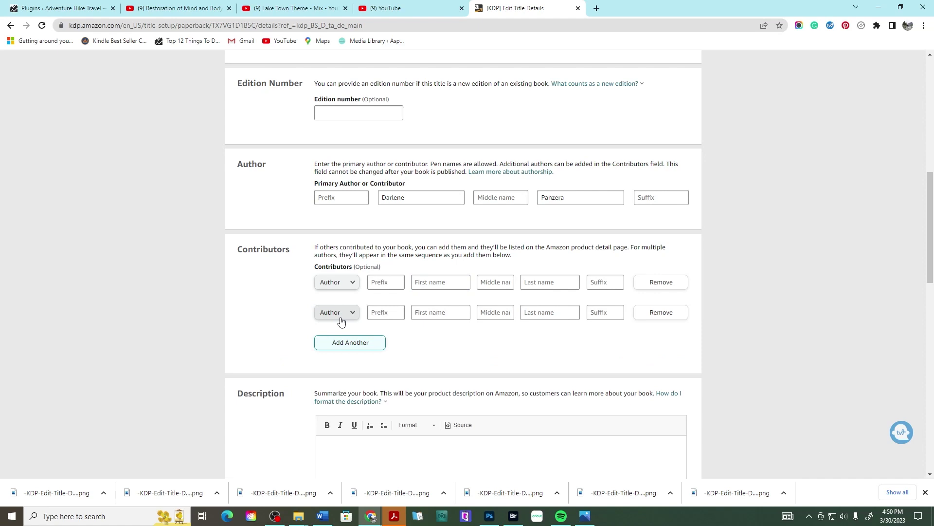
pyautogui.click(352, 350)
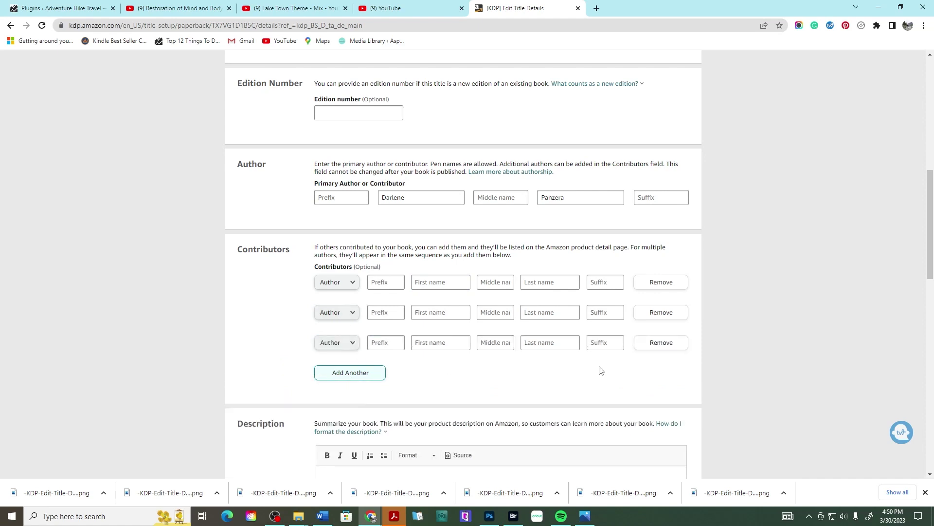
pyautogui.click(656, 344)
pyautogui.click(659, 313)
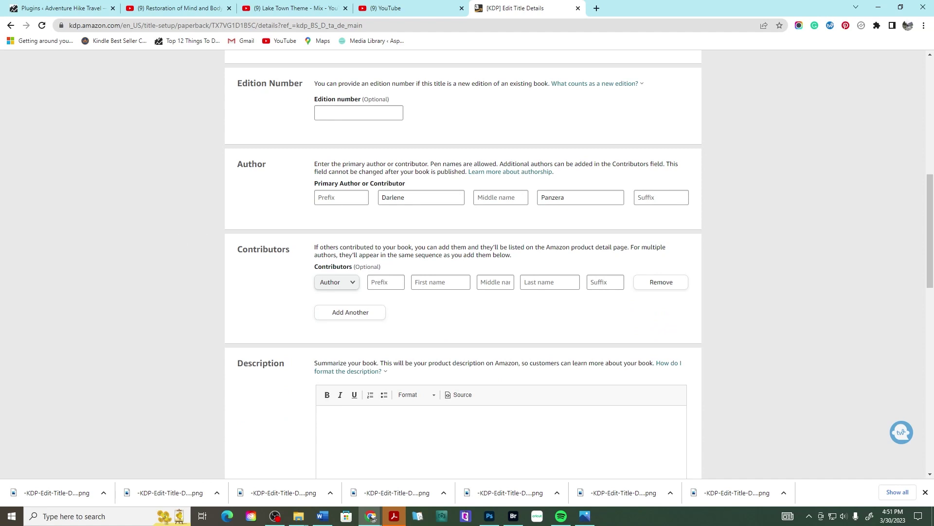
# Paste the prepared book description into the Description section and declare ownership of the copyright and the necessary publishing rights
pyautogui.scroll(-2, 475, 342)
pyautogui.click(388, 328)
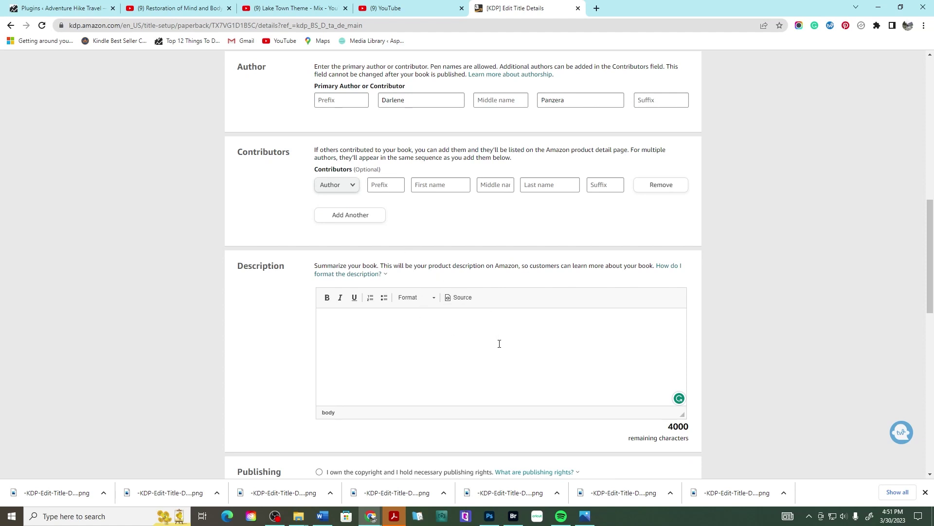
pyautogui.hotkey('ctrl', 'v')
pyautogui.scroll(10, 487, 350)
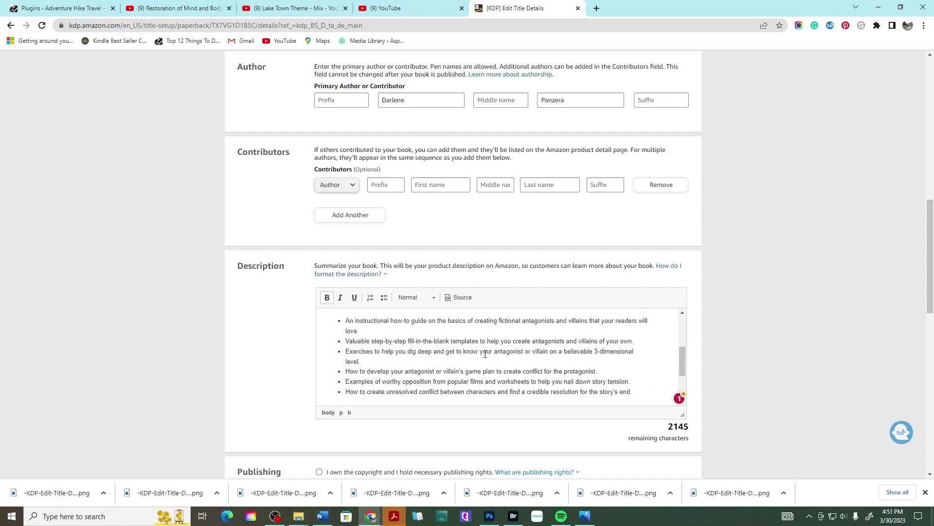
pyautogui.scroll(-10, 412, 333)
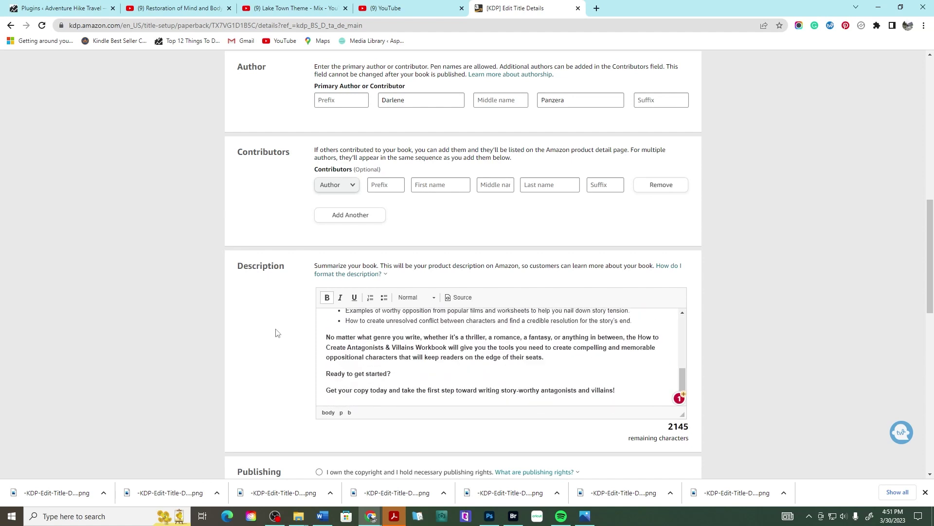
pyautogui.scroll(-4, 276, 333)
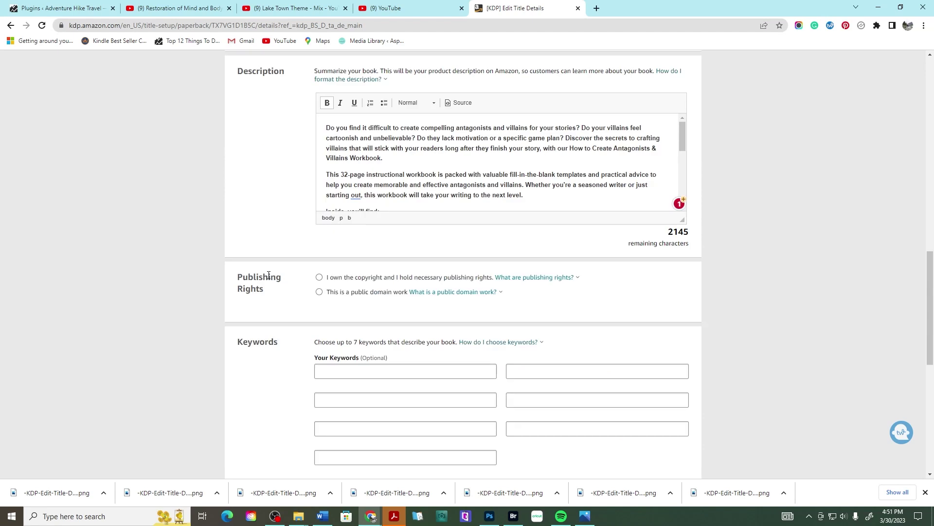
pyautogui.click(319, 279)
# Enter "Character development workbook" and "Writing workbook for villains and antagonists" in the first two keyword fields of the first column
pyautogui.scroll(-1, 355, 288)
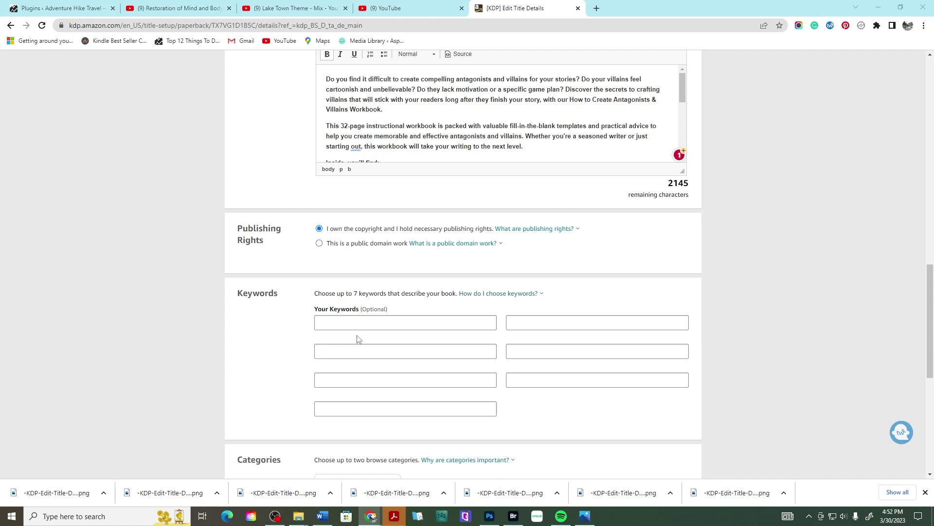
pyautogui.click(382, 327)
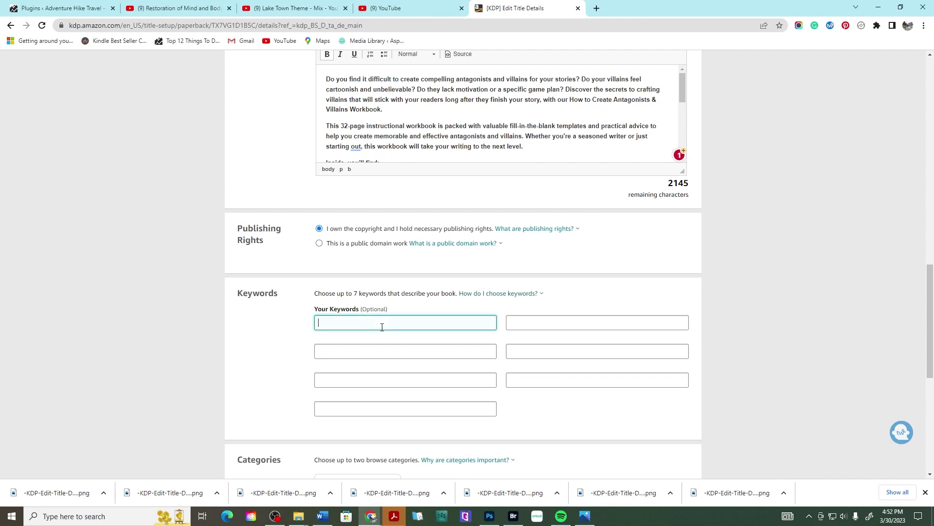
pyautogui.write('Character development workbook')
pyautogui.hotkey('alt', 'Tab')
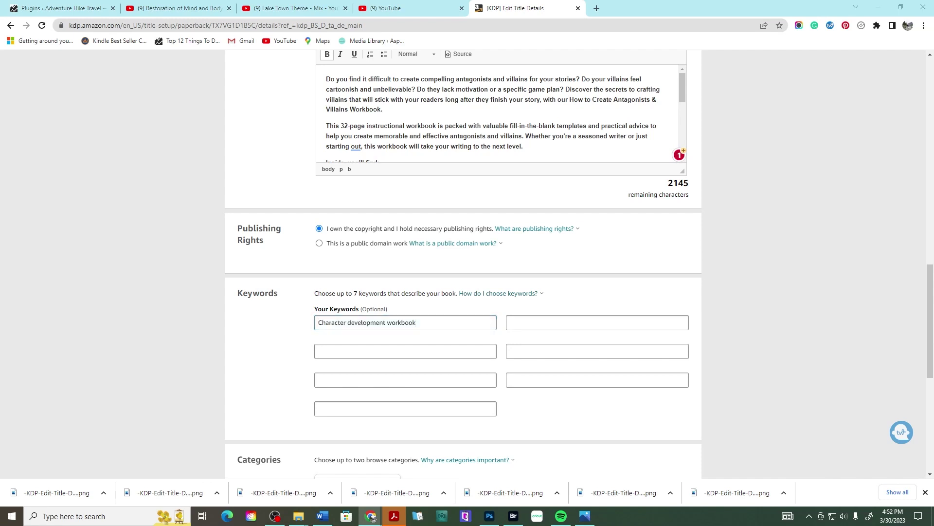
pyautogui.click(405, 352)
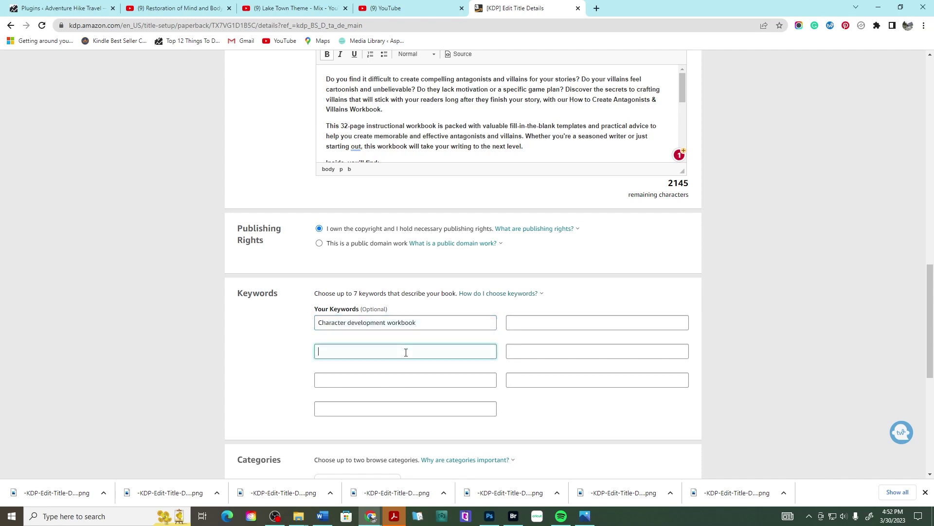
pyautogui.write('Writing workbook for villains and antagonists')
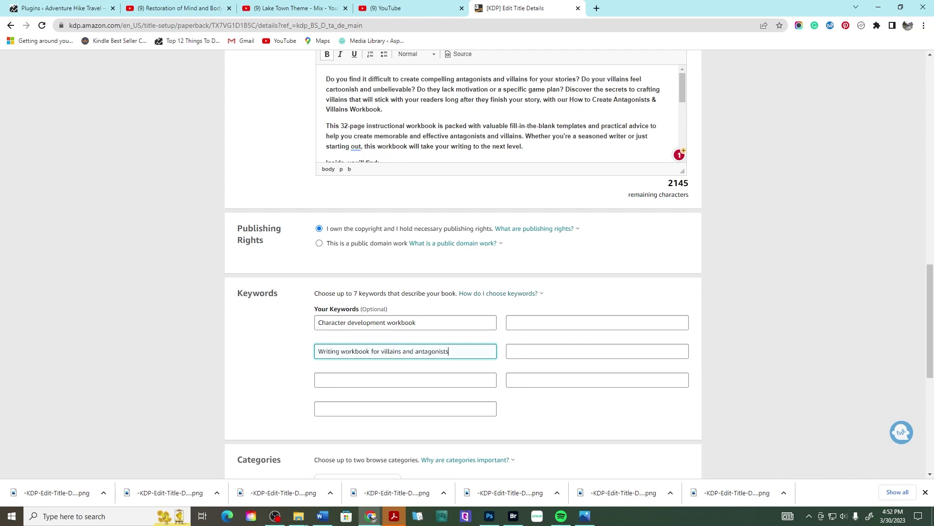
# Fill the remaining first-column keyword fields with "How to Write a Novel Workbook" and "Developing fictional villains", copied from the other document
pyautogui.hotkey('alt', 'Tab')
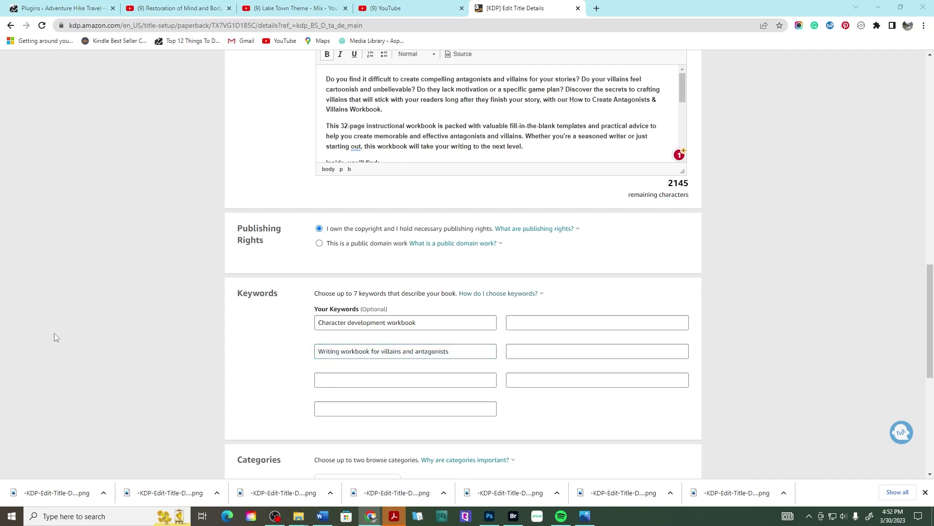
pyautogui.click(406, 378)
pyautogui.write('How to Write a Novel Workbook')
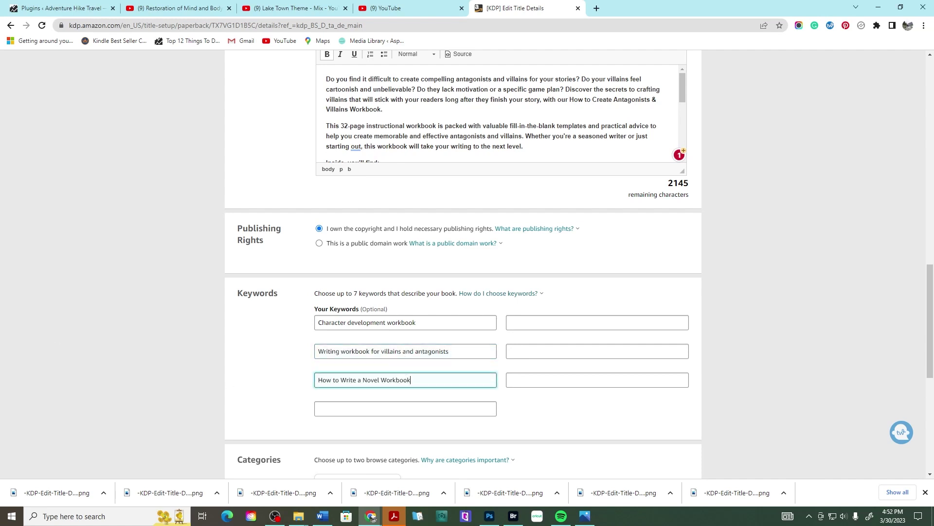
pyautogui.hotkey('alt', 'Tab')
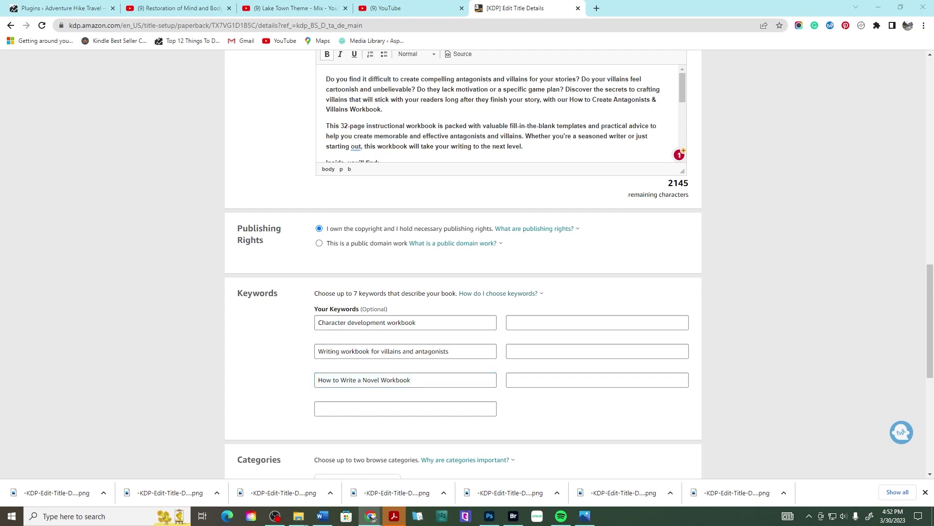
pyautogui.click(354, 409)
pyautogui.write('Developing fictional villains')
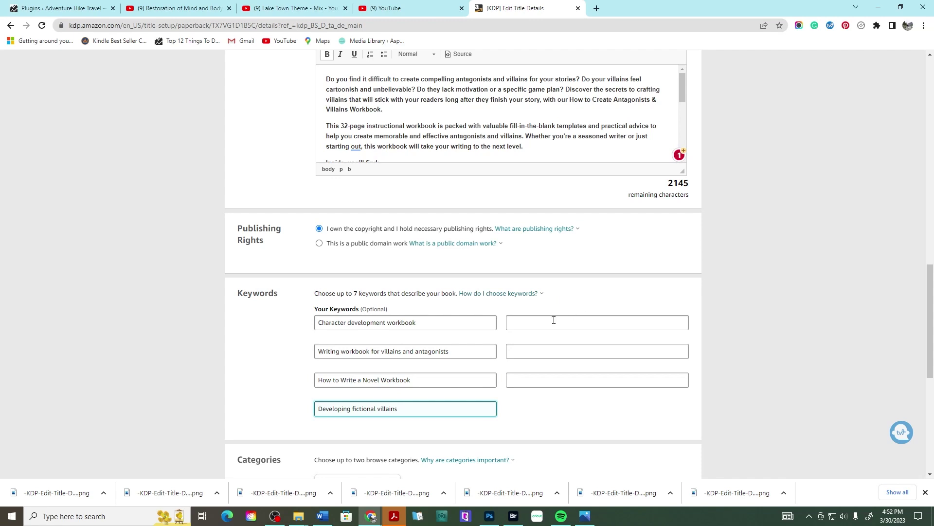
# Fill the second column of keyword fields with "Creating villains for fiction", "Antagonist development" and "Writing antagonists for novels"
pyautogui.click(548, 321)
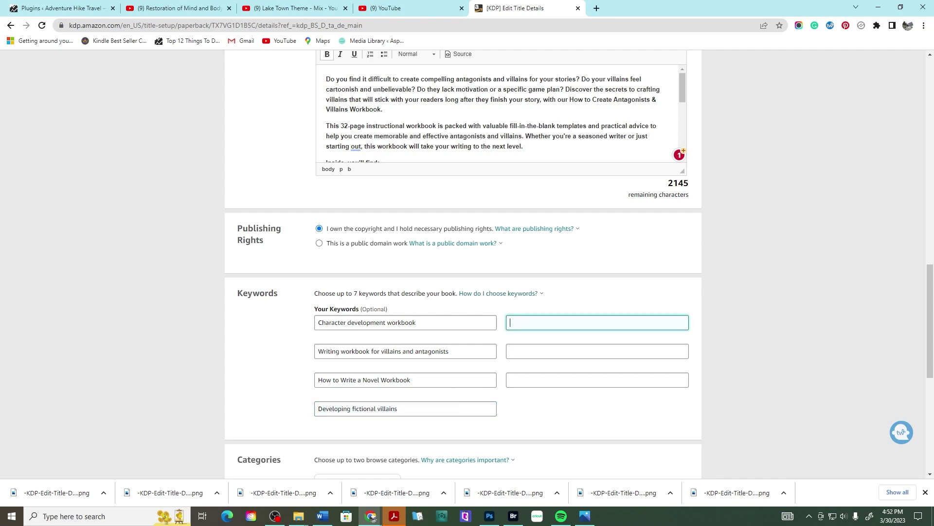
pyautogui.hotkey('alt', 'Tab')
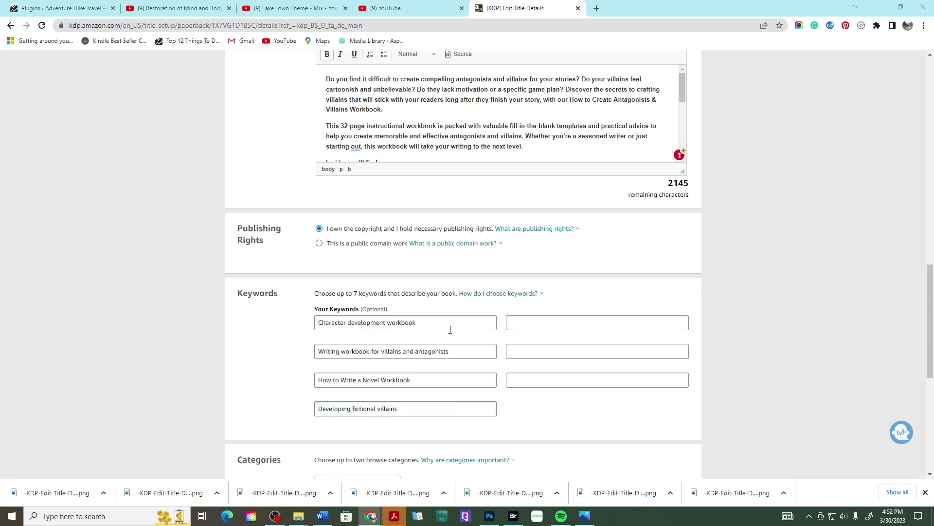
pyautogui.click(546, 322)
pyautogui.write('Creating villains for fiction')
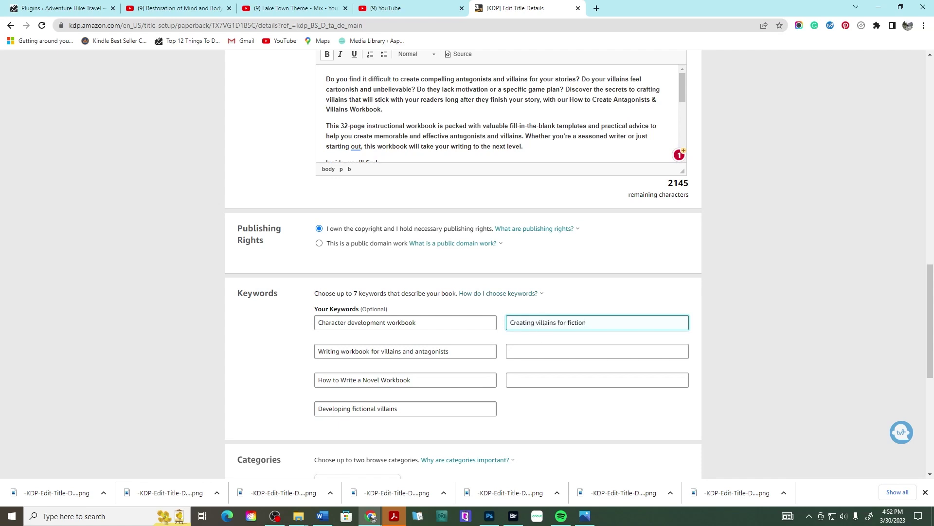
pyautogui.hotkey('alt', 'Tab')
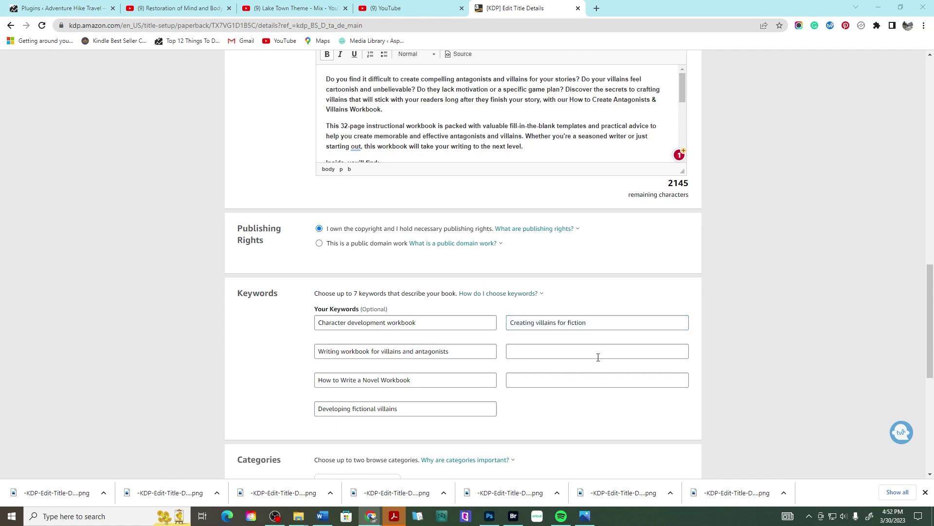
pyautogui.click(598, 357)
pyautogui.write('Antagonist development')
pyautogui.hotkey('alt', 'Tab')
pyautogui.click(594, 379)
pyautogui.write('Writing antagonists for novels')
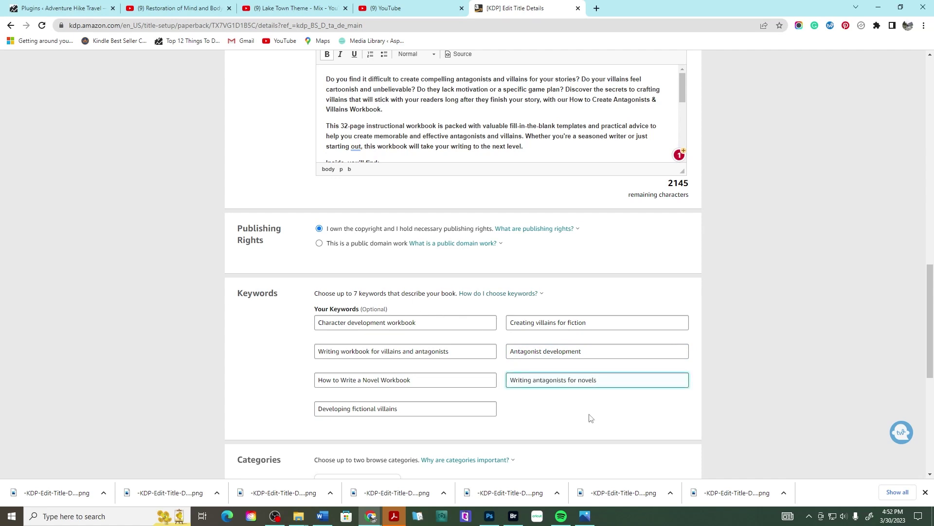
pyautogui.click(590, 416)
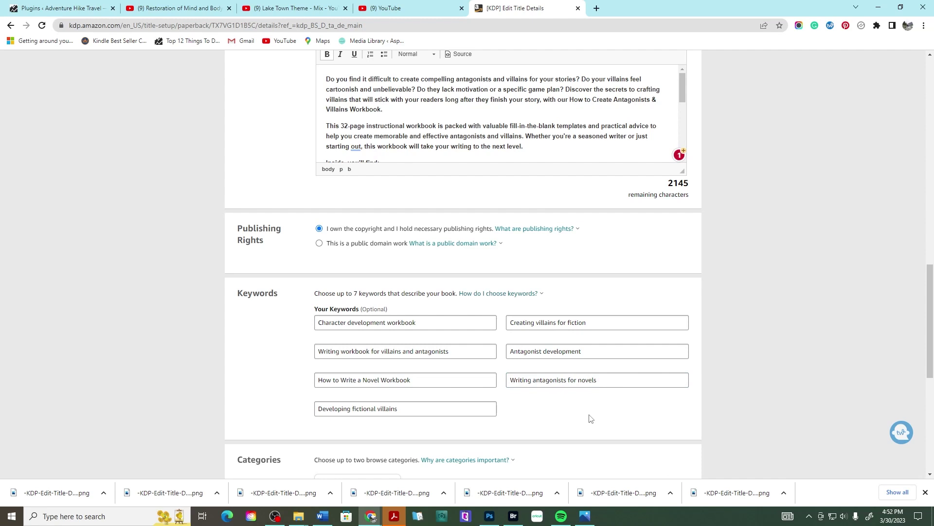
# Open the category chooser and examine the Fiction categories, including the Romance subcategories
pyautogui.scroll(-3, 589, 418)
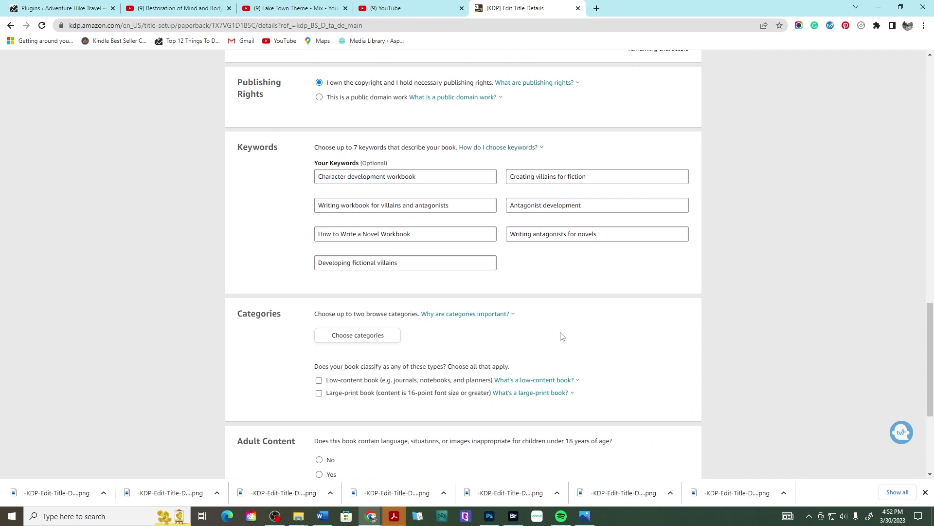
pyautogui.click(365, 337)
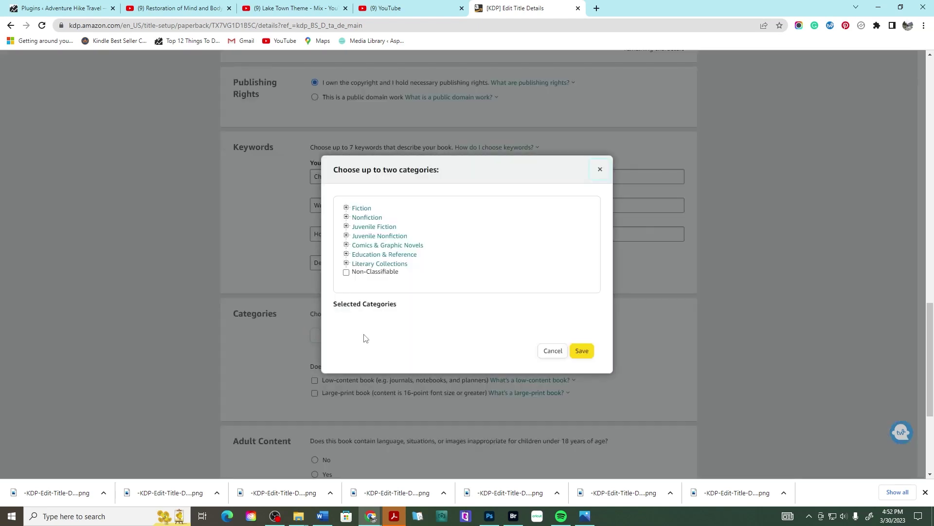
pyautogui.click(346, 208)
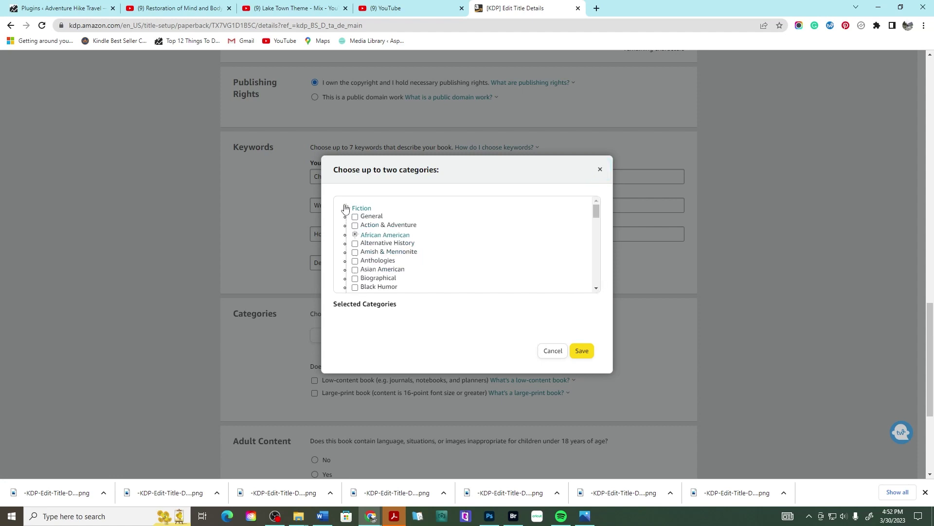
pyautogui.scroll(-3, 389, 244)
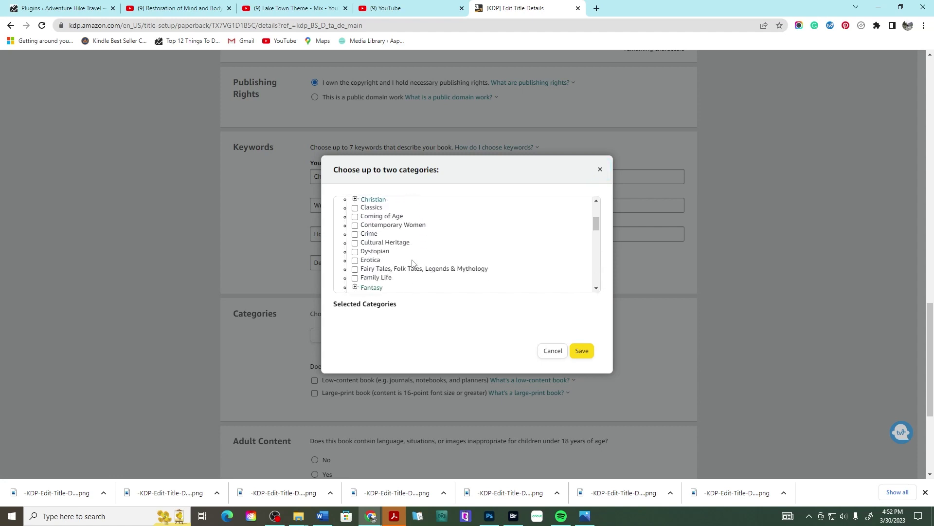
pyautogui.scroll(-3, 388, 252)
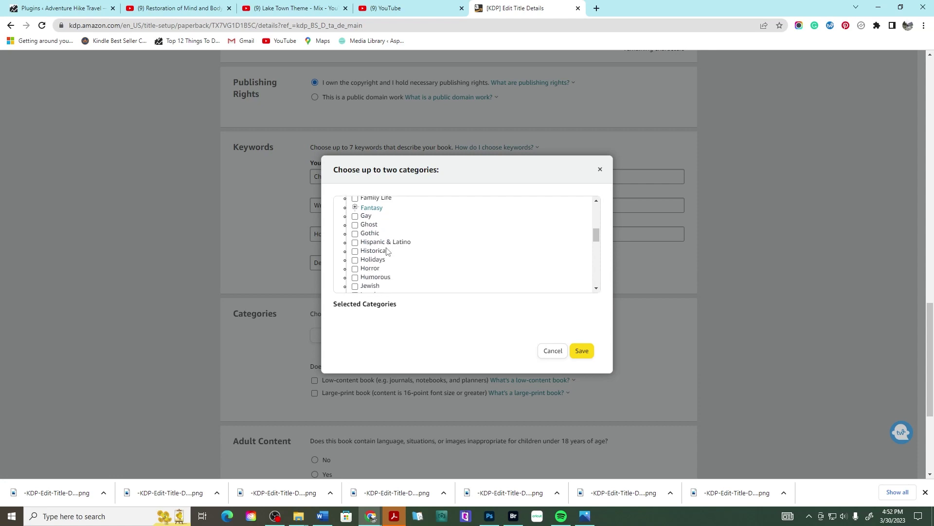
pyautogui.scroll(-4, 388, 251)
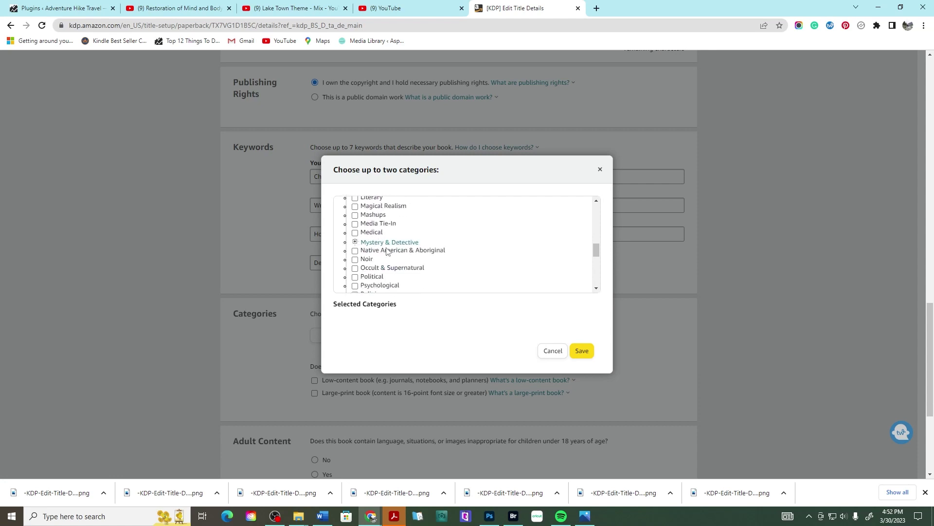
pyautogui.scroll(-2, 388, 251)
pyautogui.scroll(-2, 354, 248)
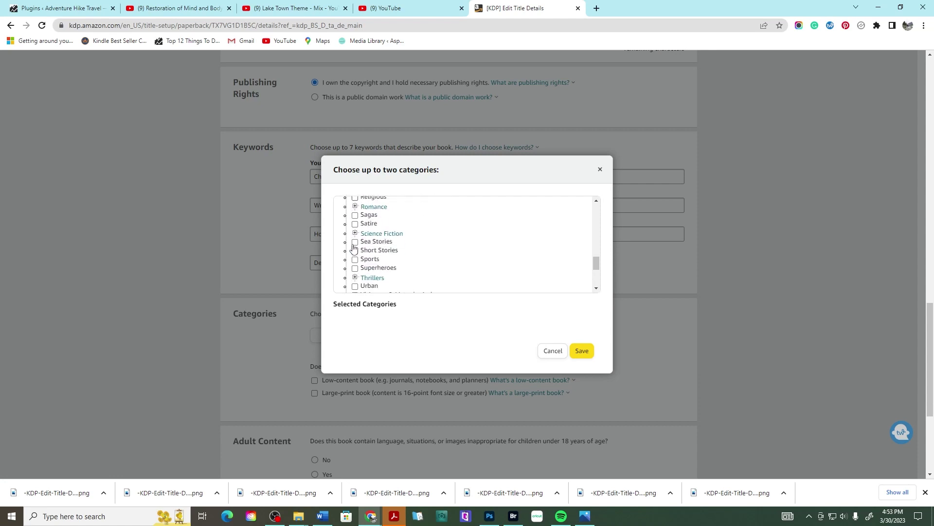
pyautogui.click(355, 207)
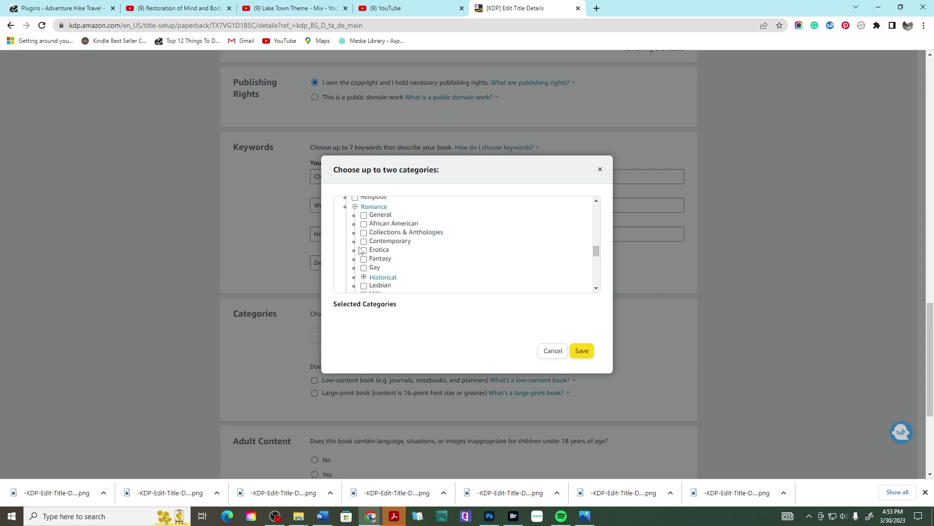
pyautogui.scroll(-3, 359, 250)
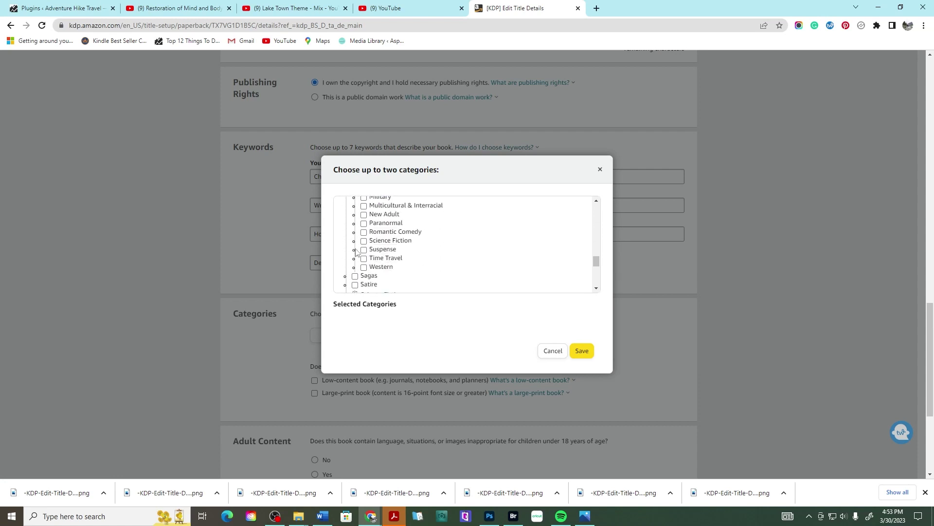
pyautogui.scroll(-3, 357, 252)
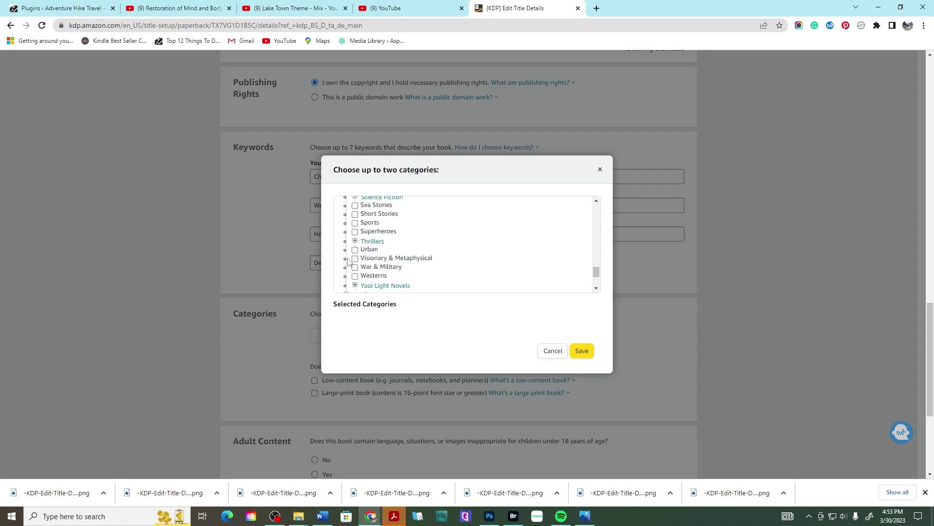
pyautogui.scroll(-3, 432, 250)
pyautogui.scroll(-1, 434, 258)
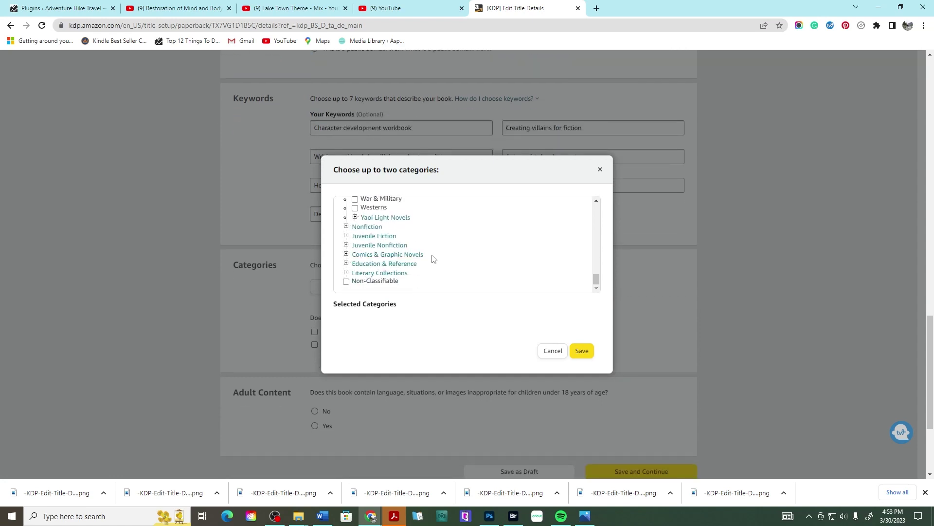
# Choose and save the Education & Reference > Reference categories General and Writing Skills for the book
pyautogui.scroll(15, 433, 258)
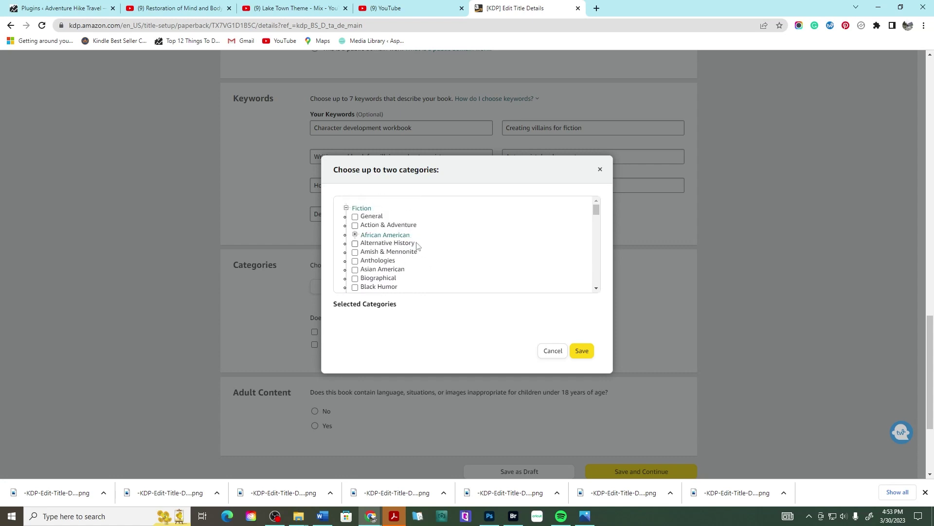
pyautogui.scroll(-1, 432, 249)
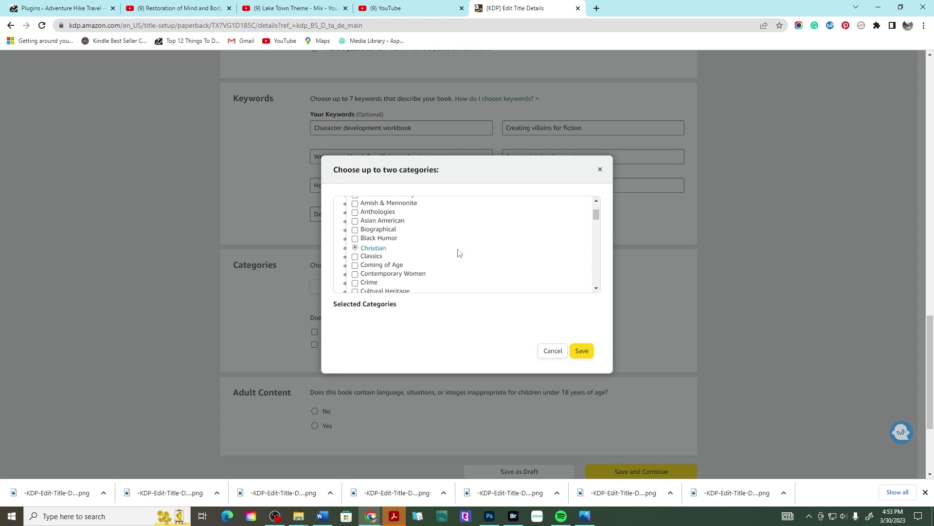
pyautogui.click(581, 358)
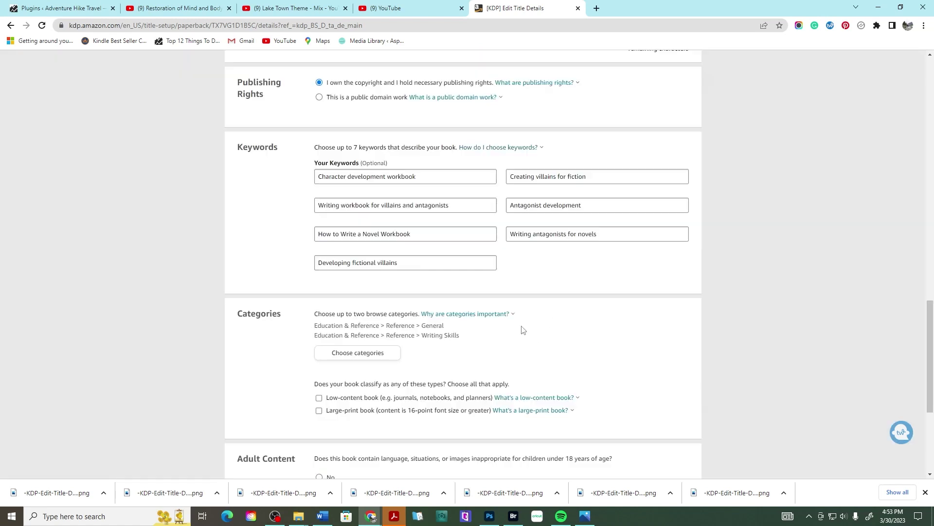
# Answer No to the adult content question about material inappropriate for children under 18
pyautogui.scroll(-5, 522, 326)
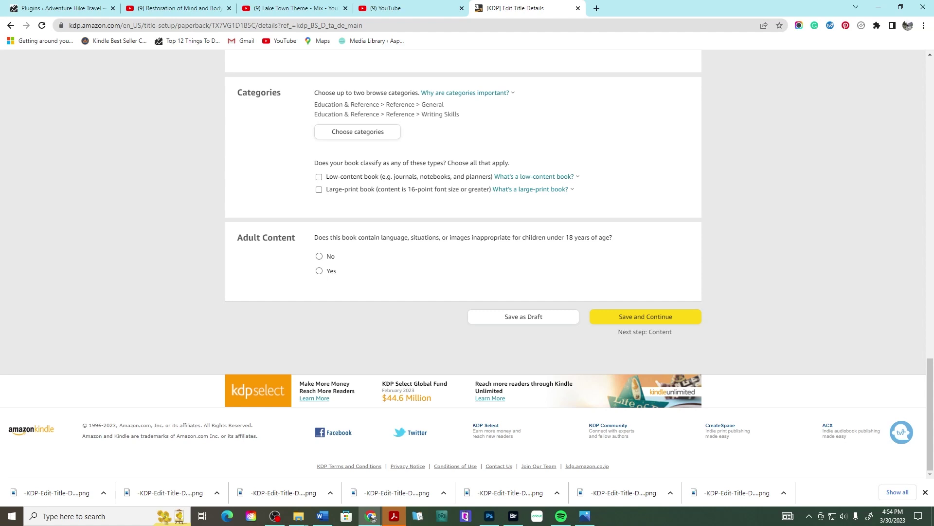
pyautogui.click(318, 257)
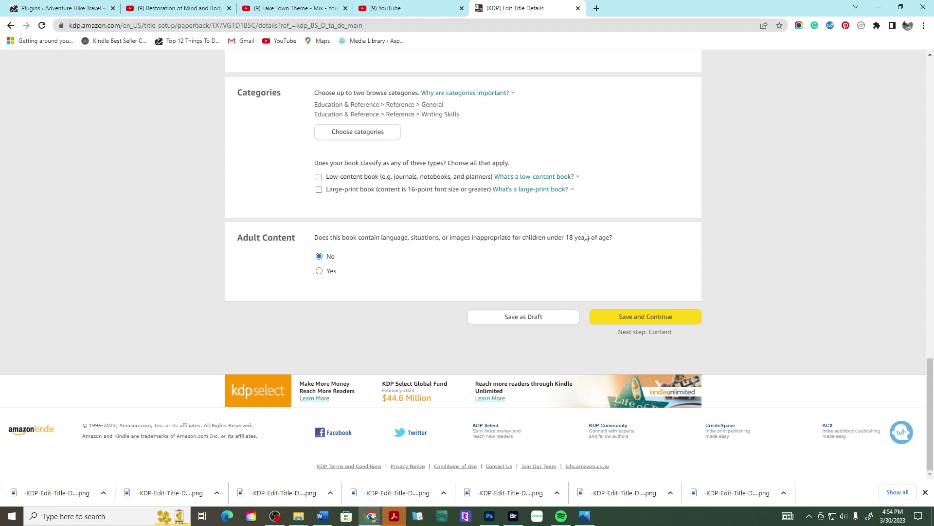
# Save the paperback details, continue to the content page, and try the option to use an own ISBN
pyautogui.click(652, 317)
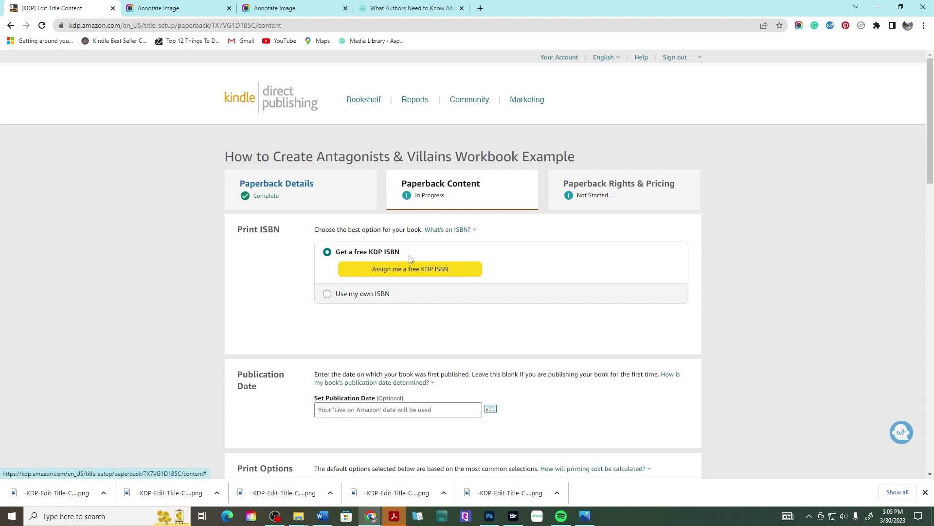
pyautogui.click(388, 297)
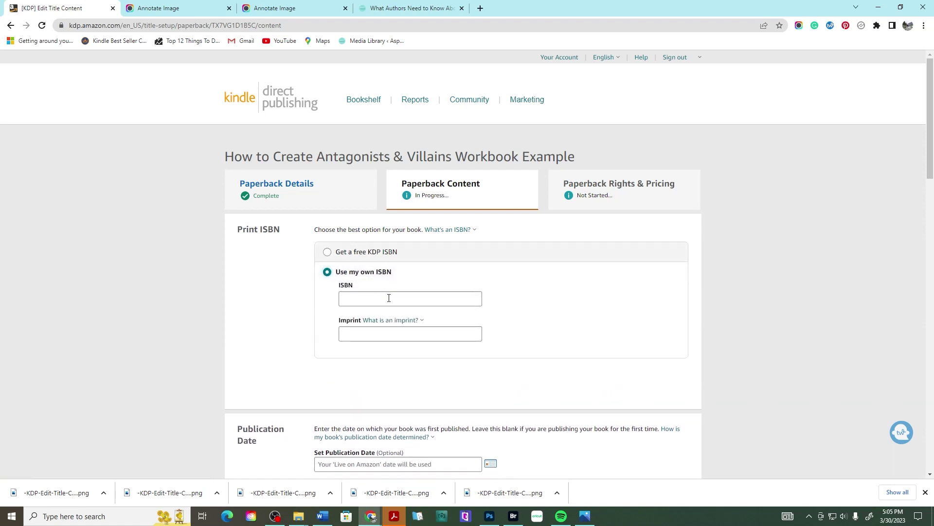
pyautogui.click(389, 299)
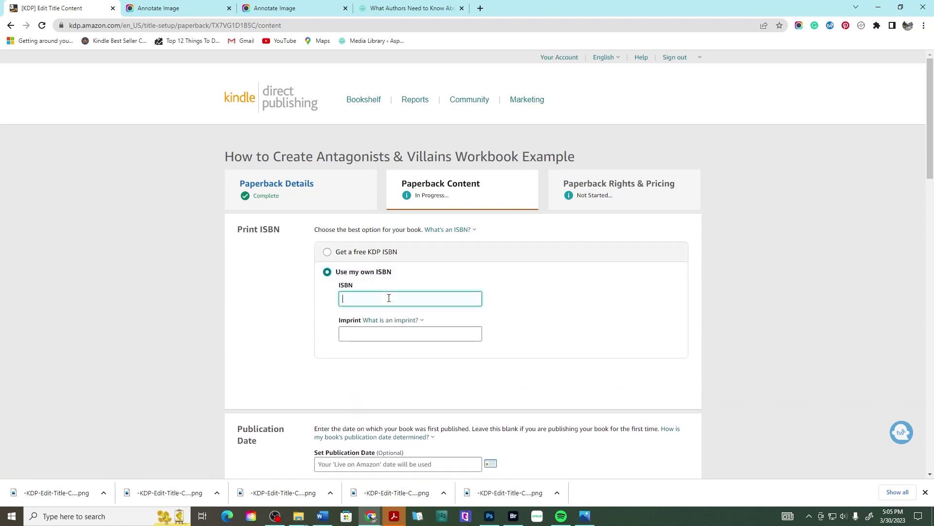
# Switch to the Aspiring Writer Academy article on ISBN numbers and read about their purpose, who needs one, free ISBNs and ASINs
pyautogui.hotkey('ctrl', 'shift', 'Tab')
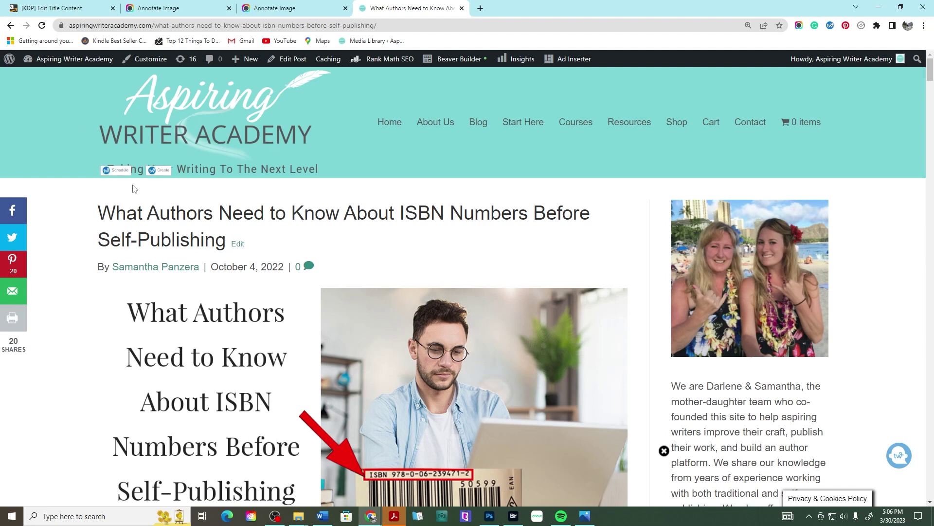
pyautogui.scroll(-6, 352, 215)
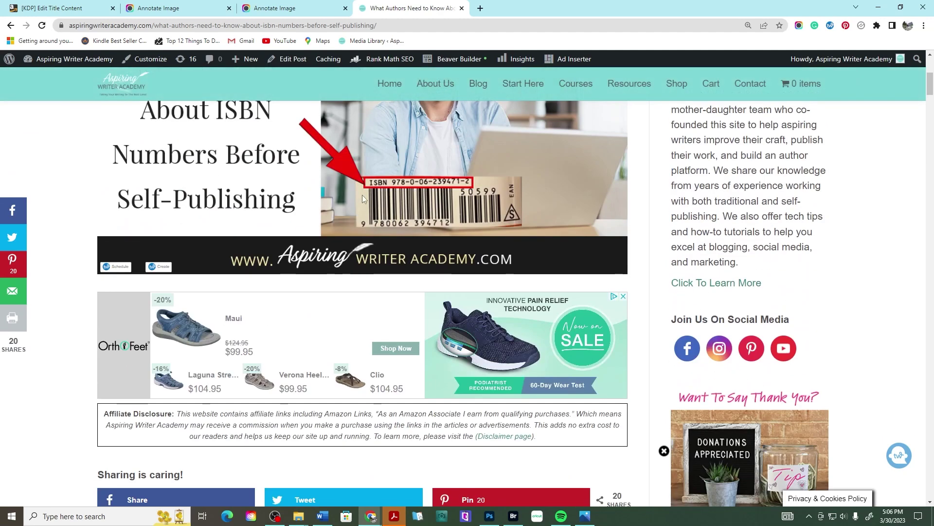
pyautogui.scroll(-6, 362, 194)
pyautogui.scroll(-3, 373, 184)
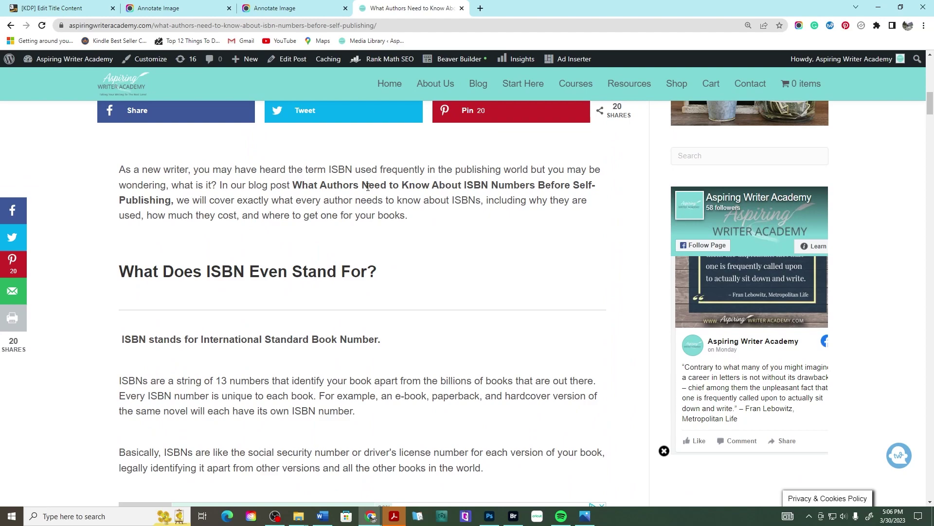
pyautogui.scroll(-6, 367, 186)
pyautogui.scroll(-4, 364, 193)
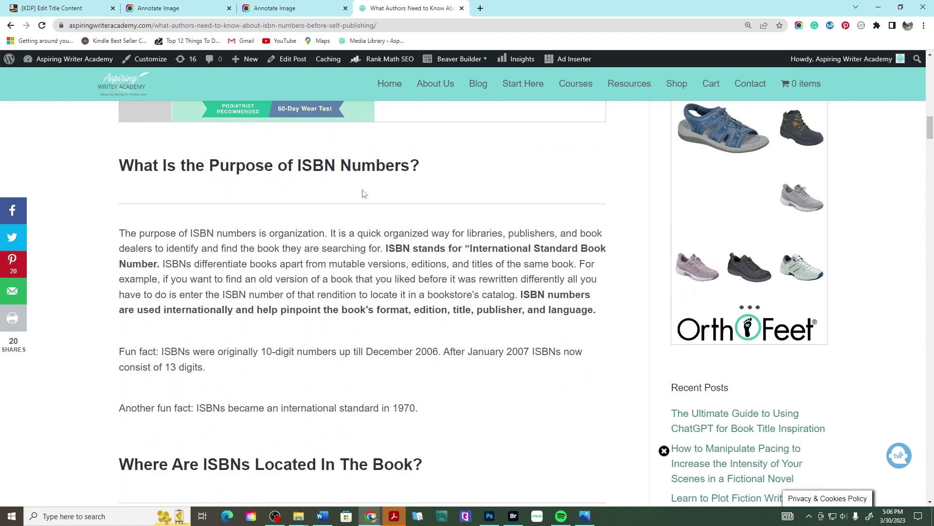
pyautogui.scroll(-10, 362, 194)
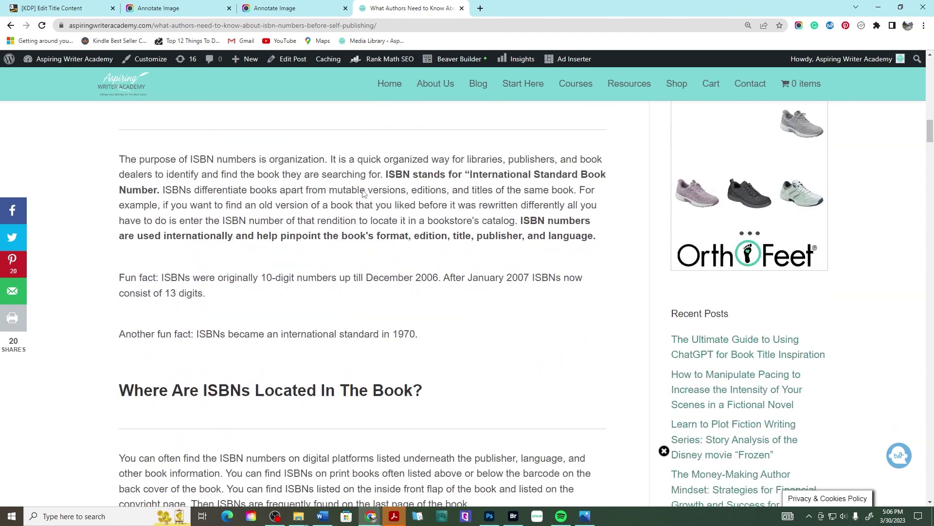
pyautogui.scroll(-13, 363, 194)
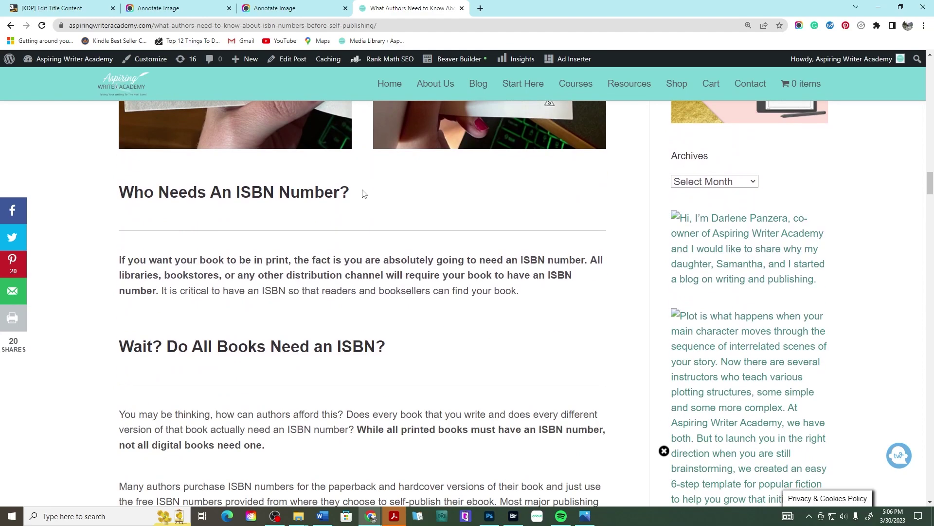
pyautogui.scroll(-4, 363, 193)
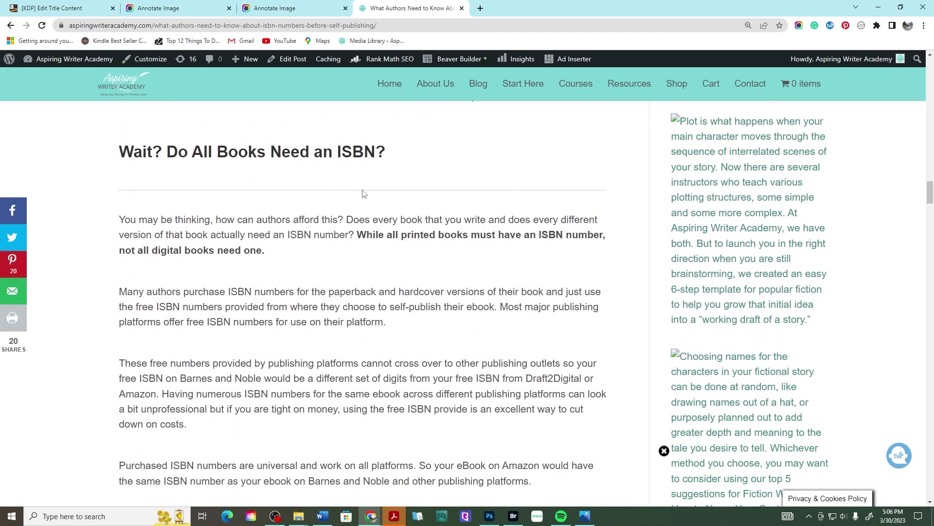
pyautogui.scroll(-9, 364, 193)
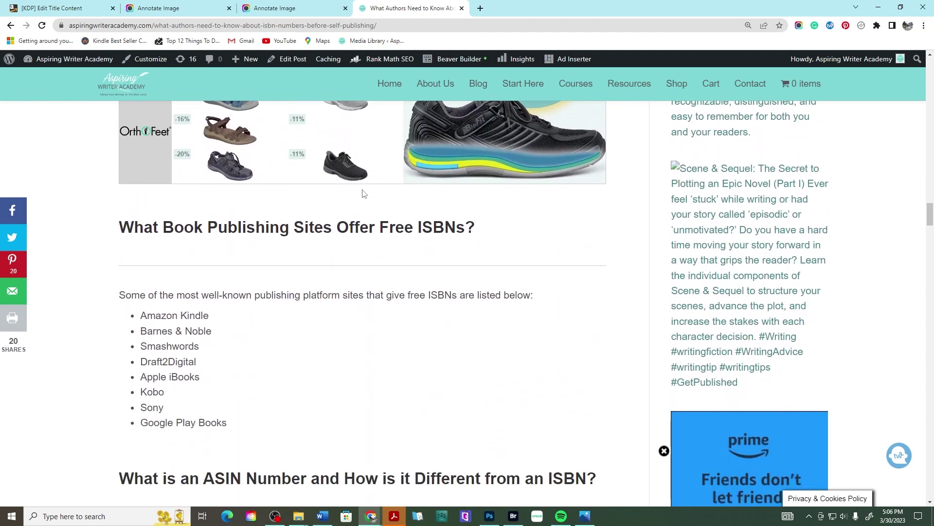
pyautogui.scroll(-4, 363, 194)
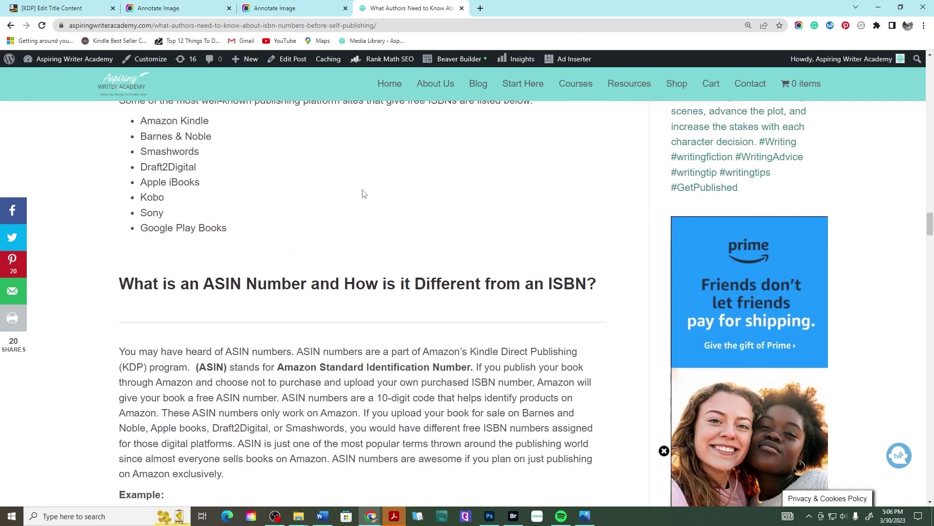
pyautogui.scroll(-2, 363, 194)
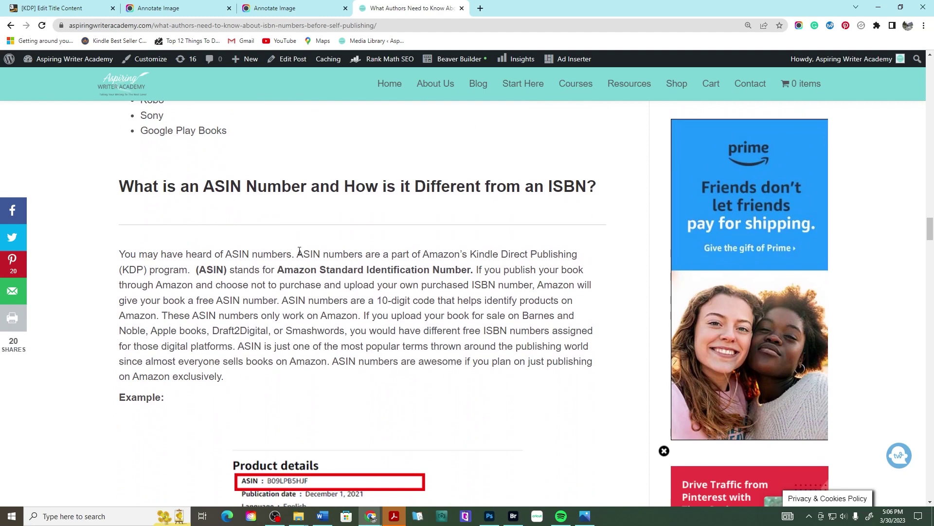
# Read the article's sections on free versus paid ISBNs, where to purchase them, their cost, expiry and when a new one is needed
pyautogui.scroll(-11, 298, 255)
pyautogui.scroll(-1, 297, 256)
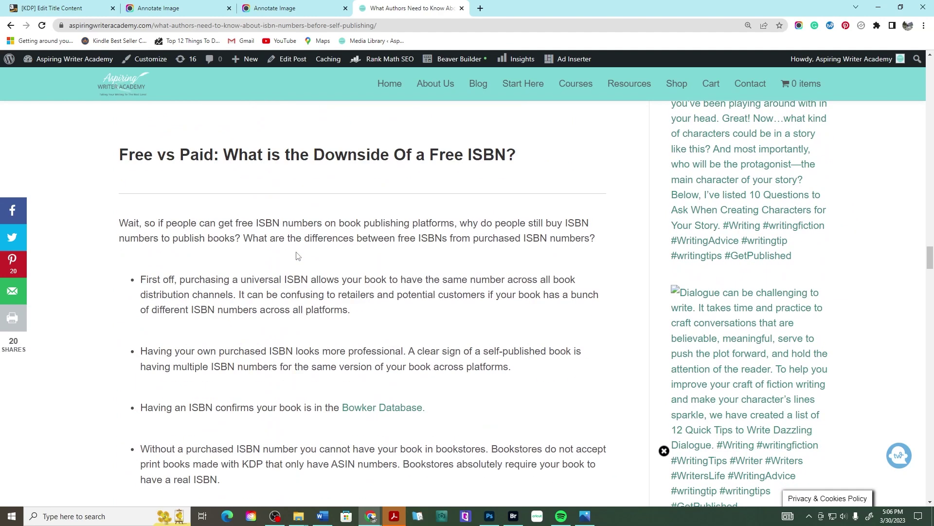
pyautogui.scroll(-9, 298, 256)
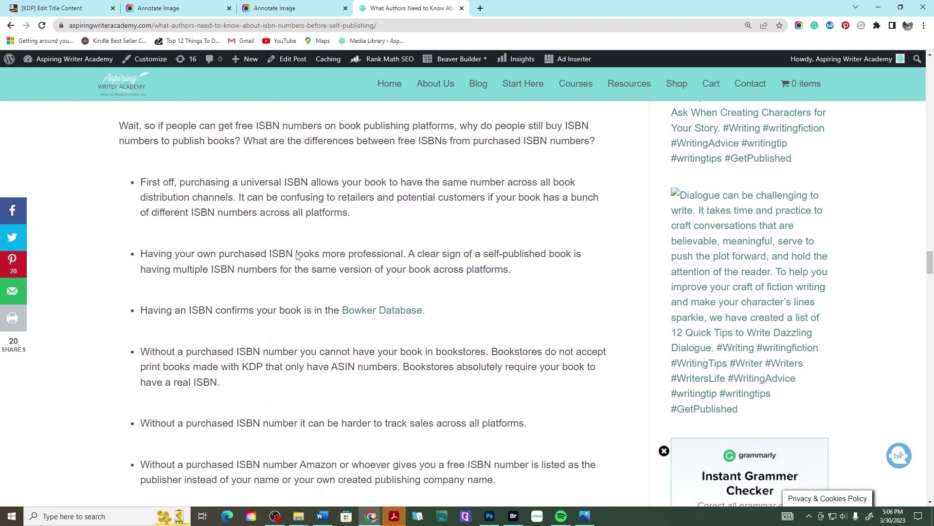
pyautogui.scroll(-3, 297, 251)
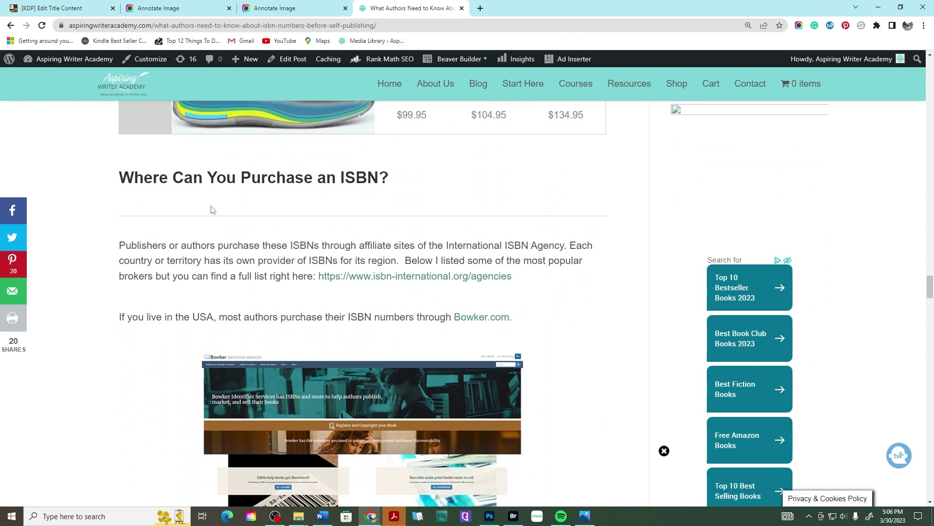
pyautogui.scroll(-7, 212, 210)
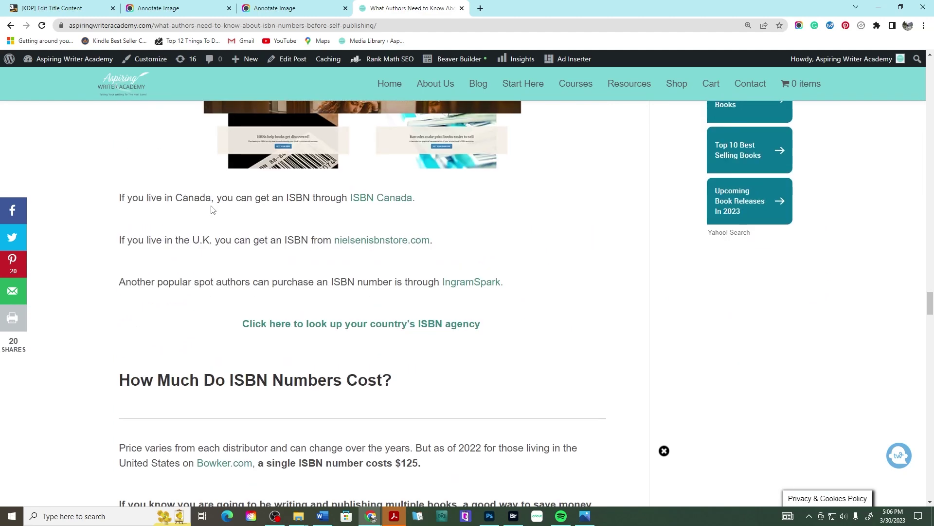
pyautogui.scroll(-6, 212, 210)
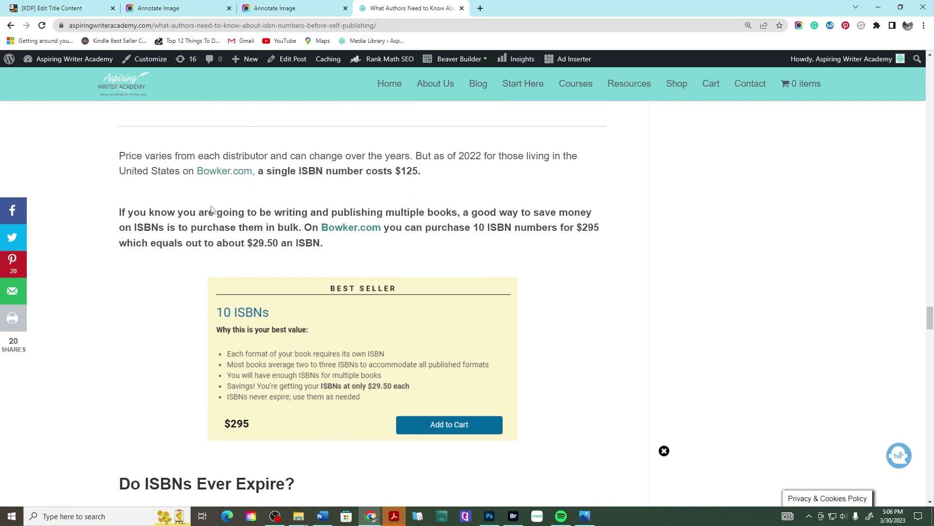
pyautogui.scroll(-16, 212, 209)
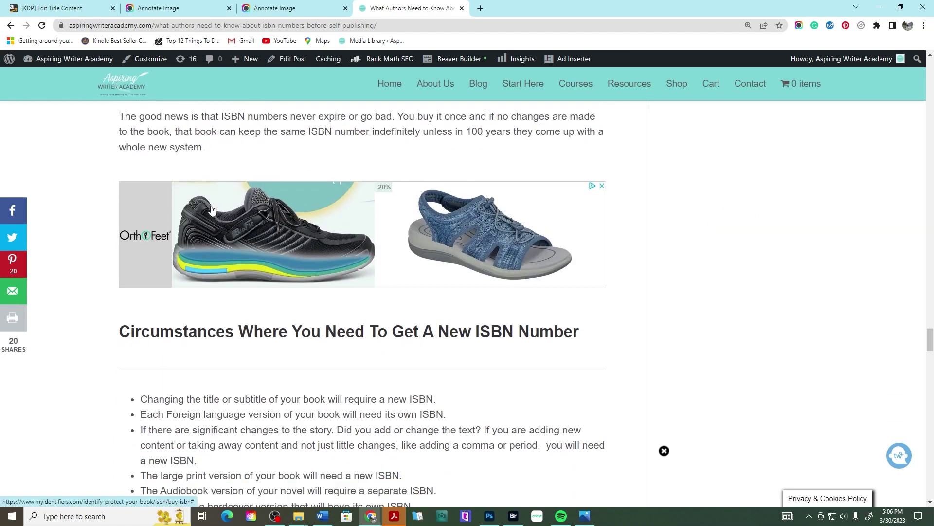
pyautogui.scroll(-15, 212, 210)
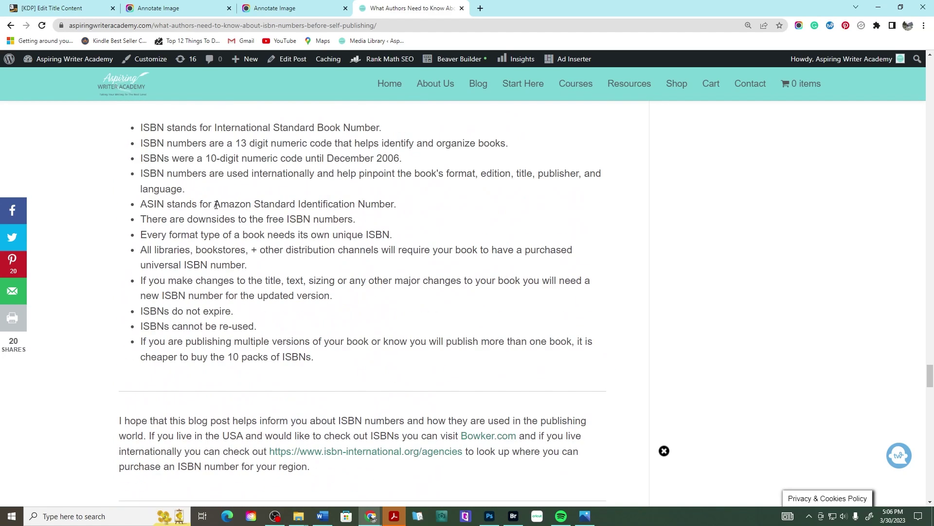
pyautogui.moveTo(932, 401); pyautogui.dragTo(930, 73)
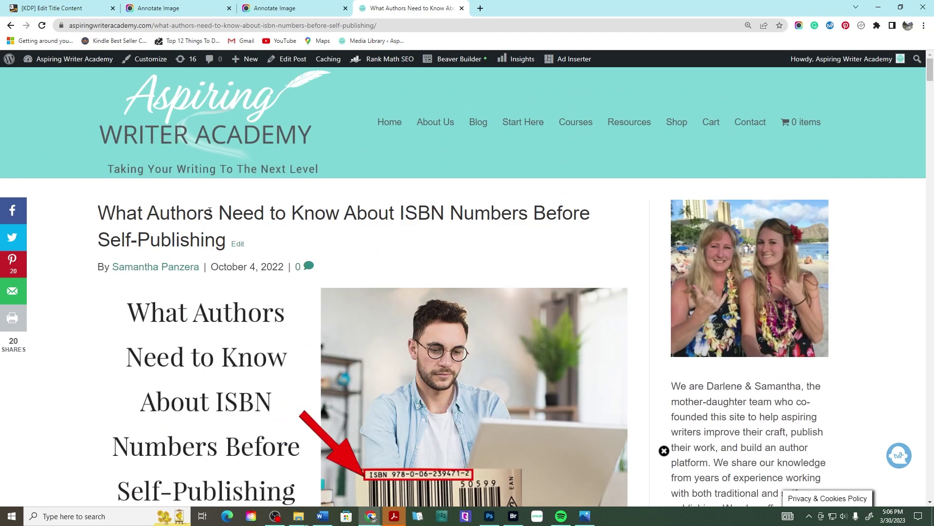
# Return to the KDP paperback content page and view the publication date calendar without picking a date
pyautogui.hotkey('ctrl', '1')
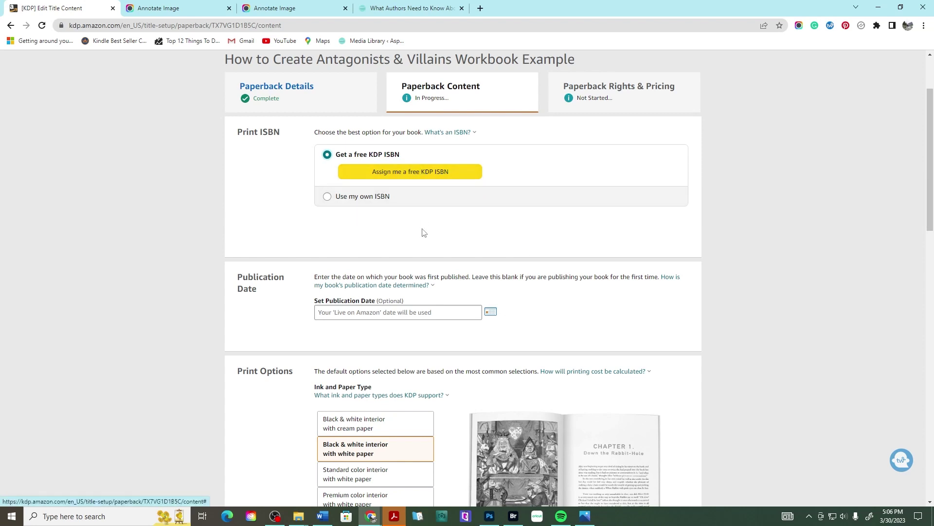
pyautogui.scroll(-2, 426, 230)
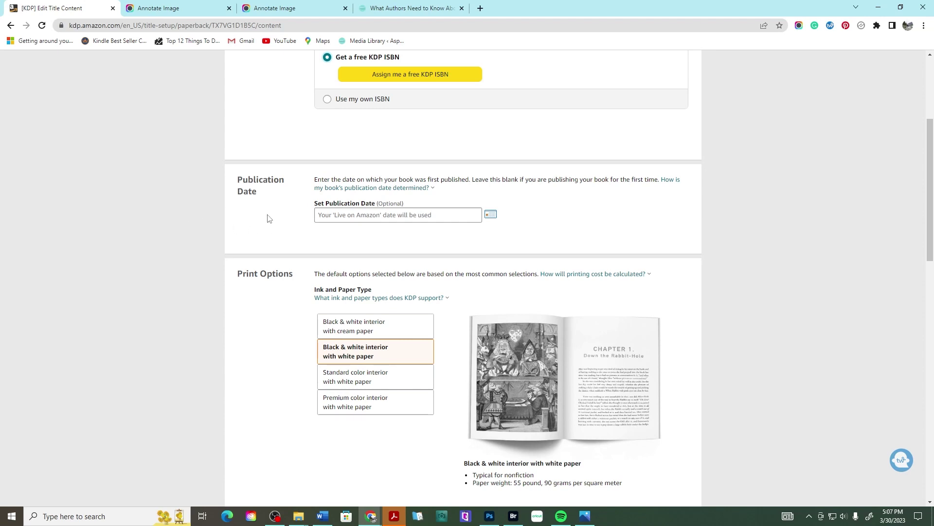
pyautogui.click(440, 219)
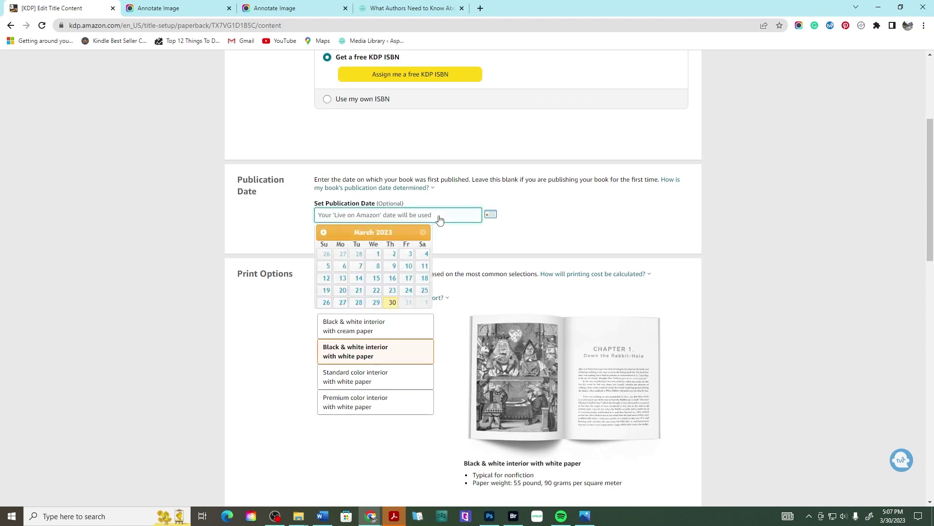
pyautogui.click(490, 237)
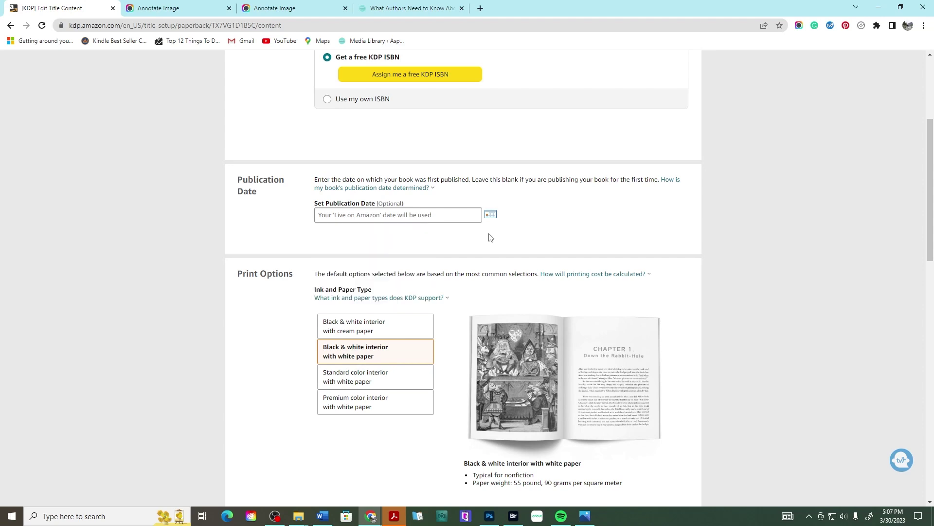
# Compare the ink and paper types for the paperback and choose Premium color interior with white paper
pyautogui.scroll(-3, 720, 141)
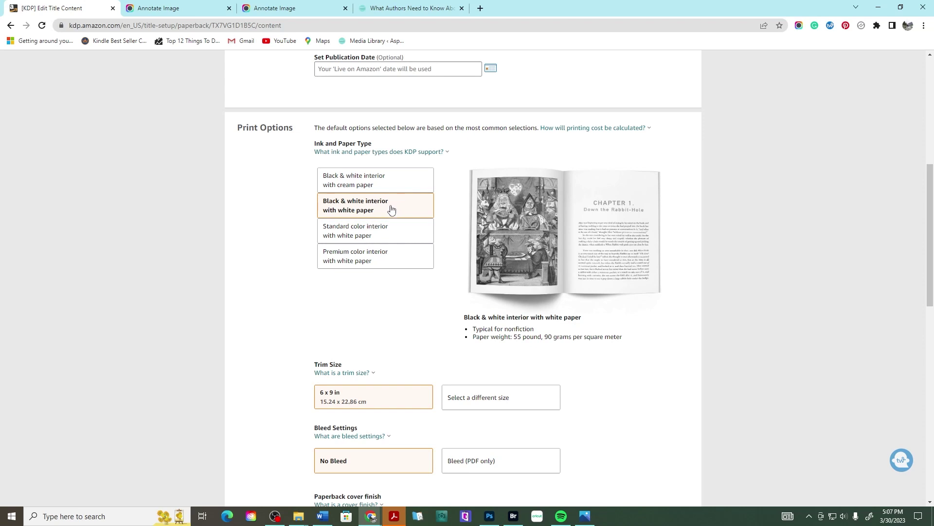
pyautogui.click(383, 181)
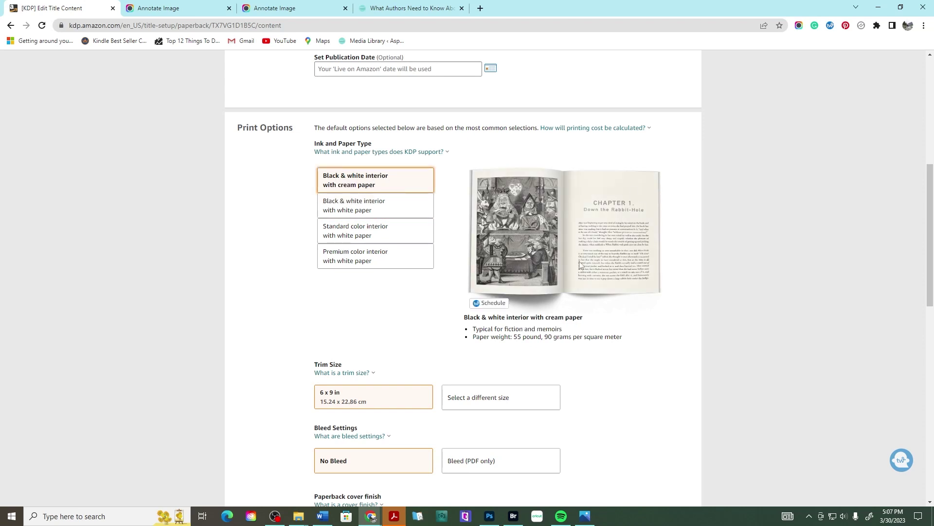
pyautogui.click(352, 232)
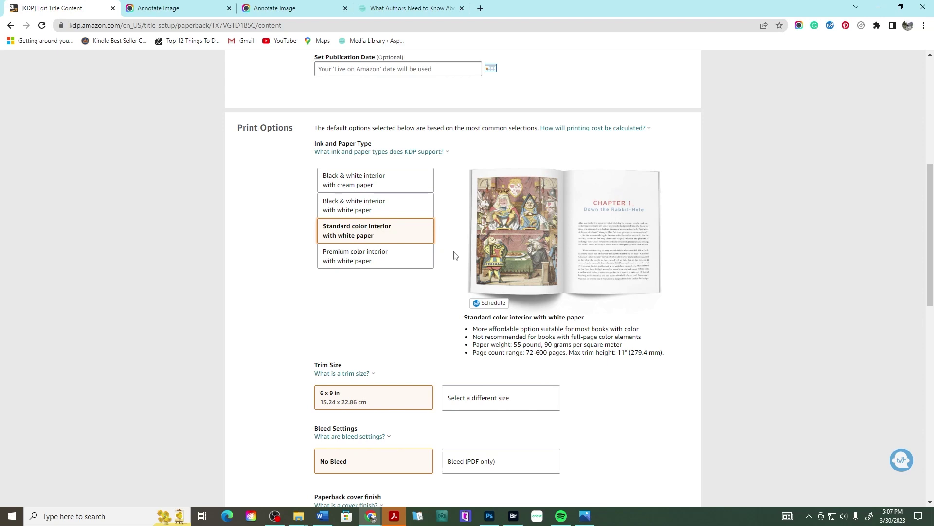
pyautogui.click(368, 259)
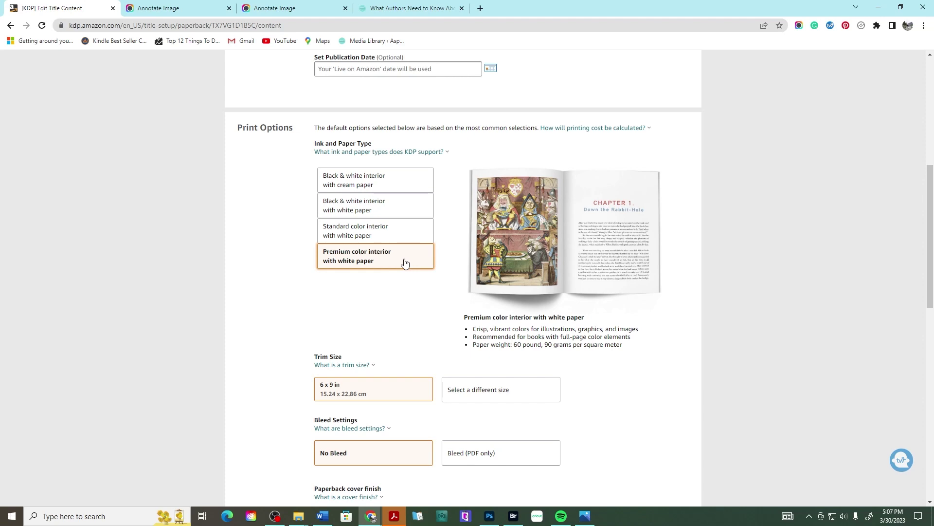
# Compare the available paperback trim sizes and set the trim size to 8.5 x 11 in
pyautogui.scroll(-3, 405, 264)
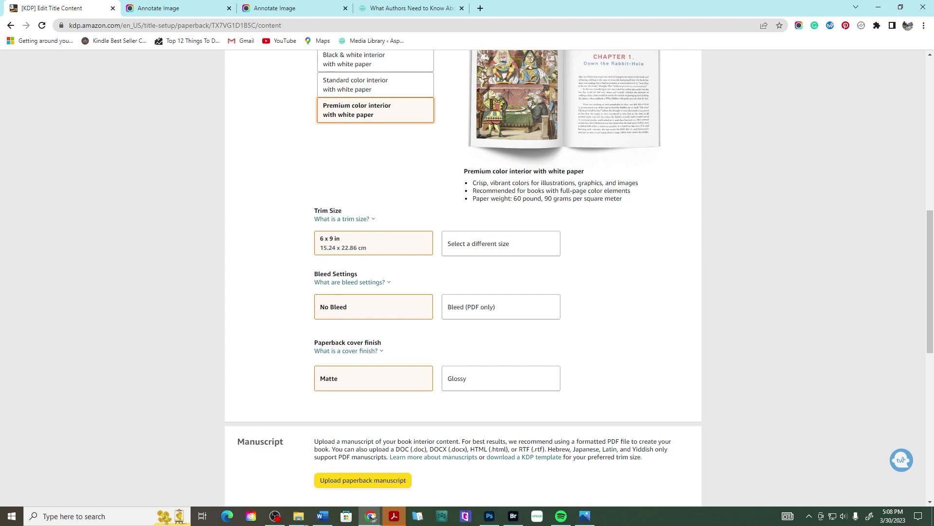
pyautogui.click(391, 250)
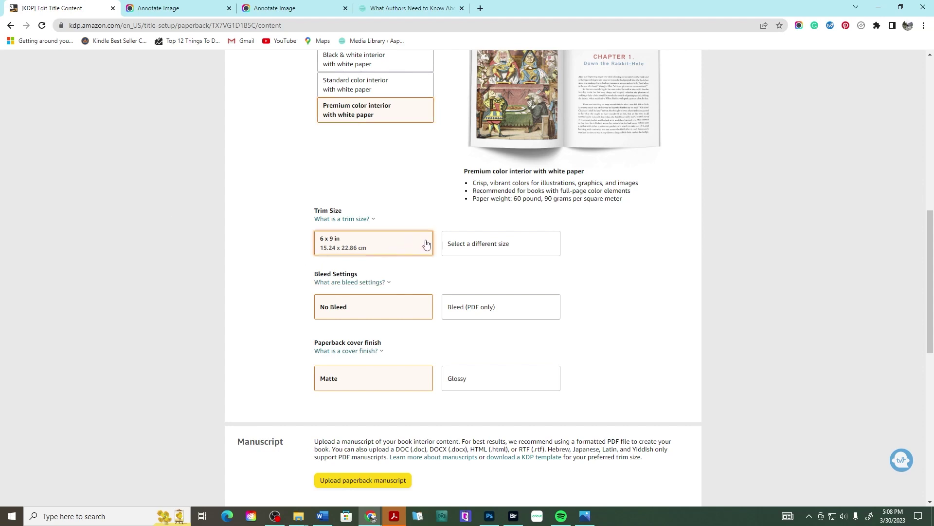
pyautogui.click(477, 251)
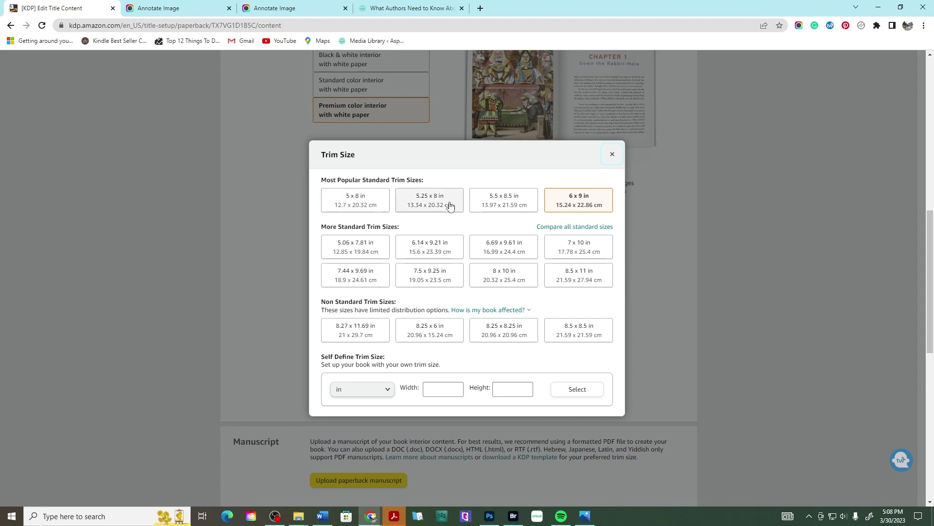
pyautogui.scroll(-1, 414, 219)
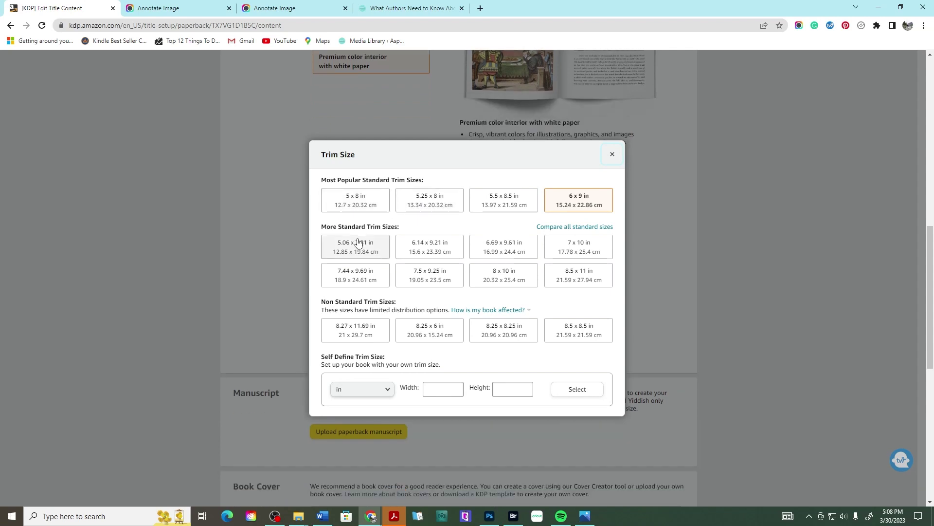
pyautogui.scroll(-1, 539, 271)
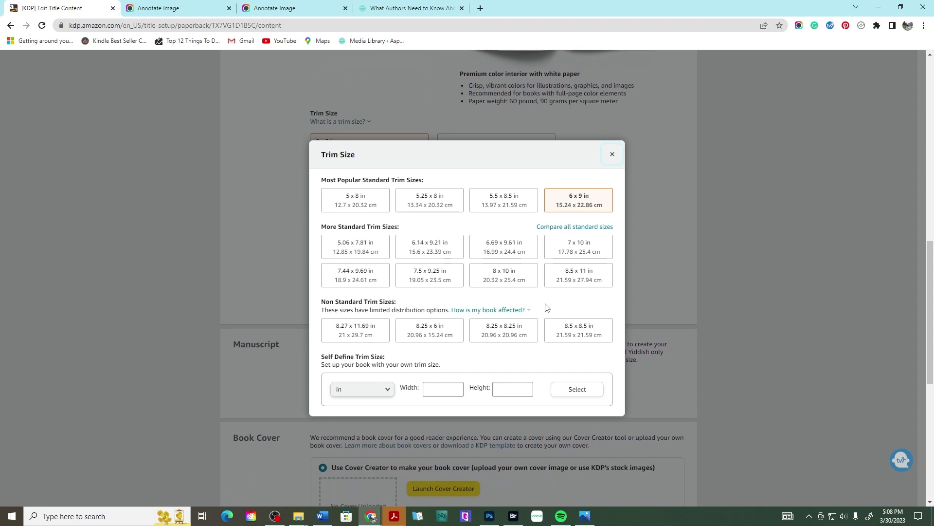
pyautogui.scroll(-1, 549, 316)
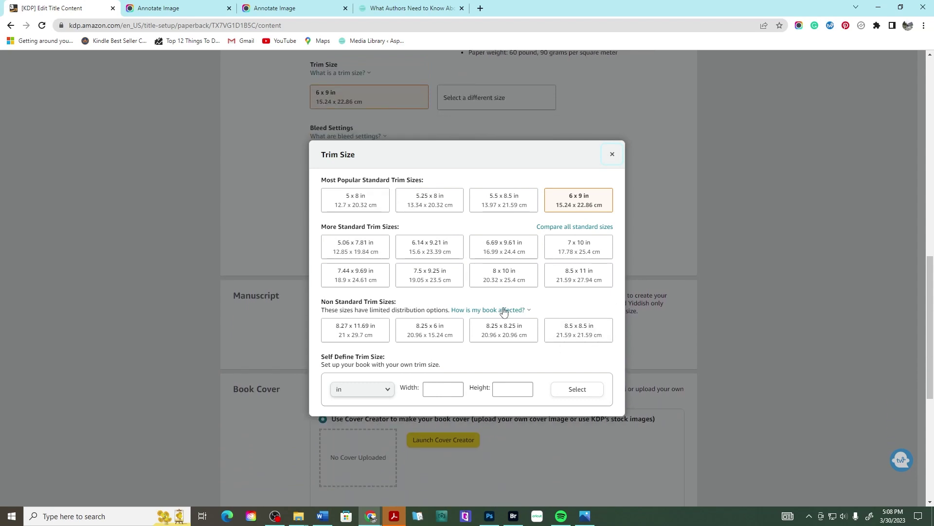
pyautogui.click(455, 388)
pyautogui.click(523, 367)
pyautogui.click(572, 280)
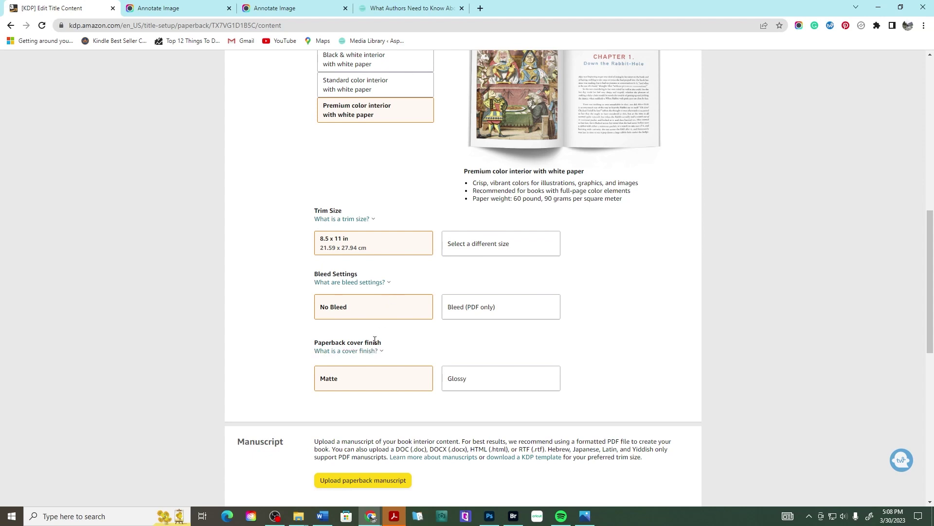
# Change the paperback's bleed setting to Bleed (PDF only)
pyautogui.click(373, 282)
pyautogui.click(489, 340)
pyautogui.scroll(1, 388, 319)
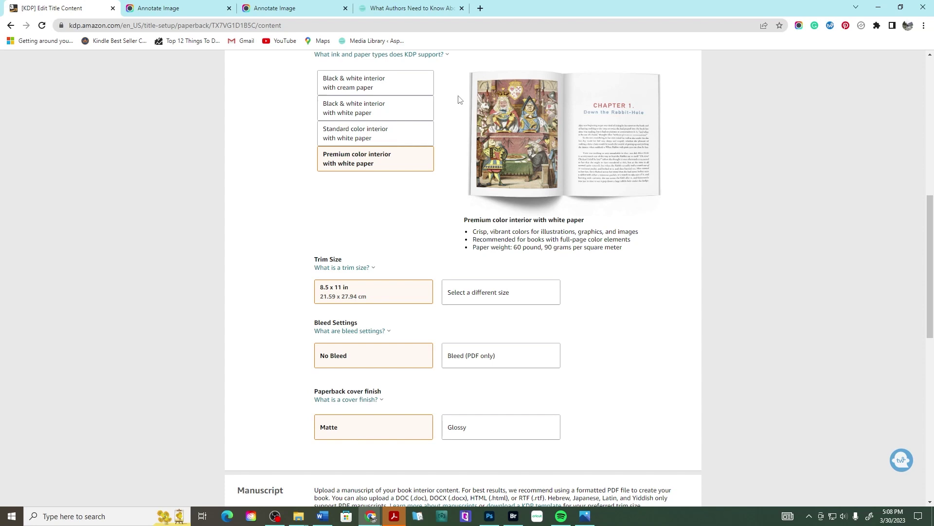
pyautogui.click(508, 360)
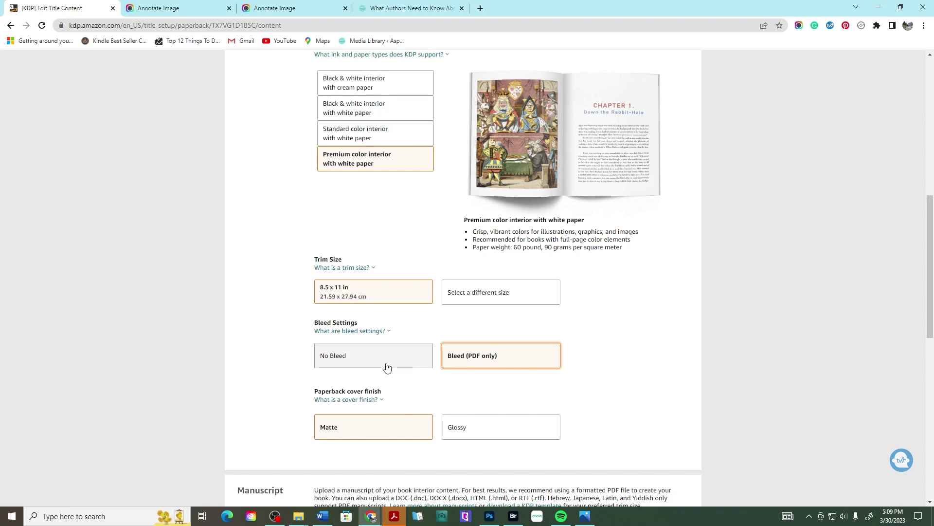
# Upload the PDF "How to Create Antagonists & Villains Workbook" from the JPEG folder as the paperback manuscript
pyautogui.scroll(-2, 245, 309)
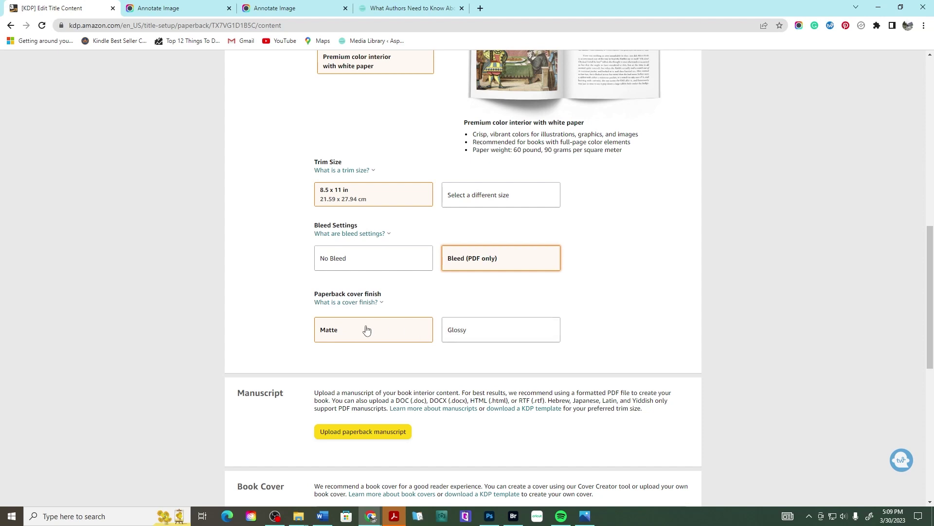
pyautogui.scroll(-3, 649, 233)
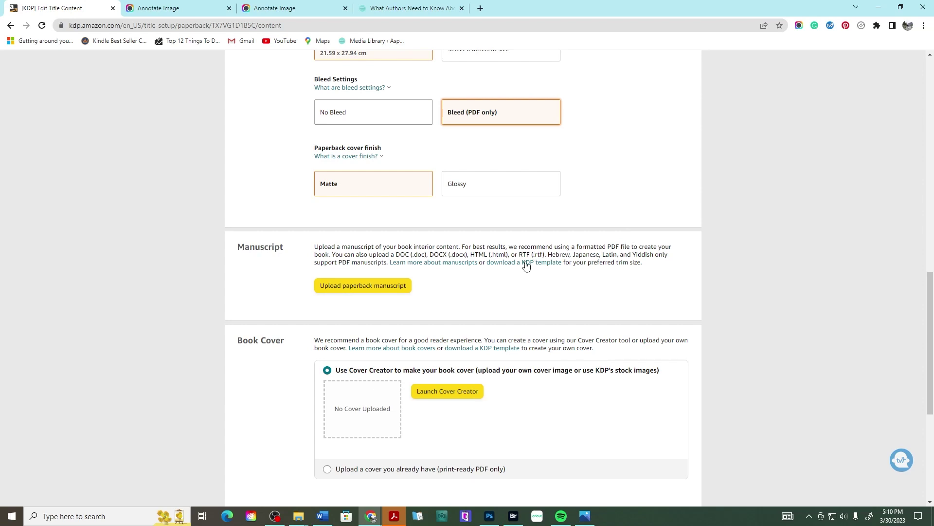
pyautogui.click(365, 292)
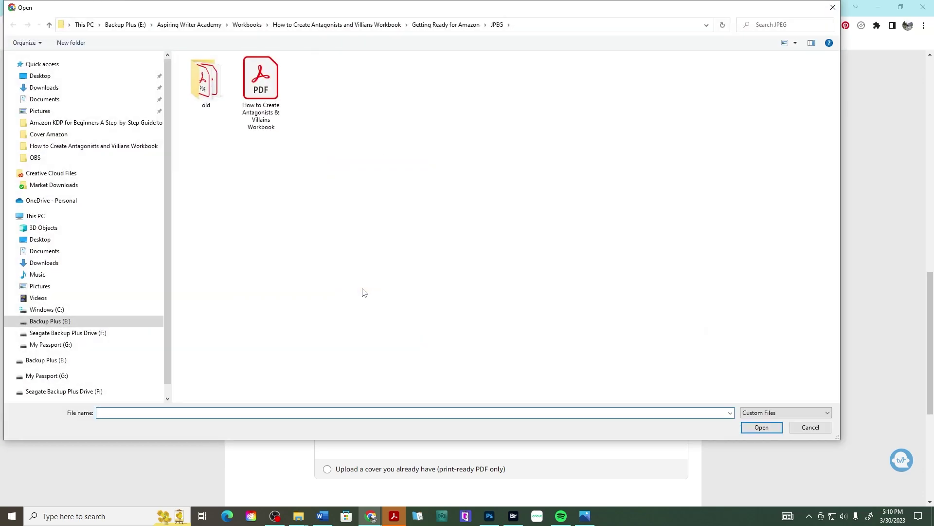
pyautogui.click(272, 87)
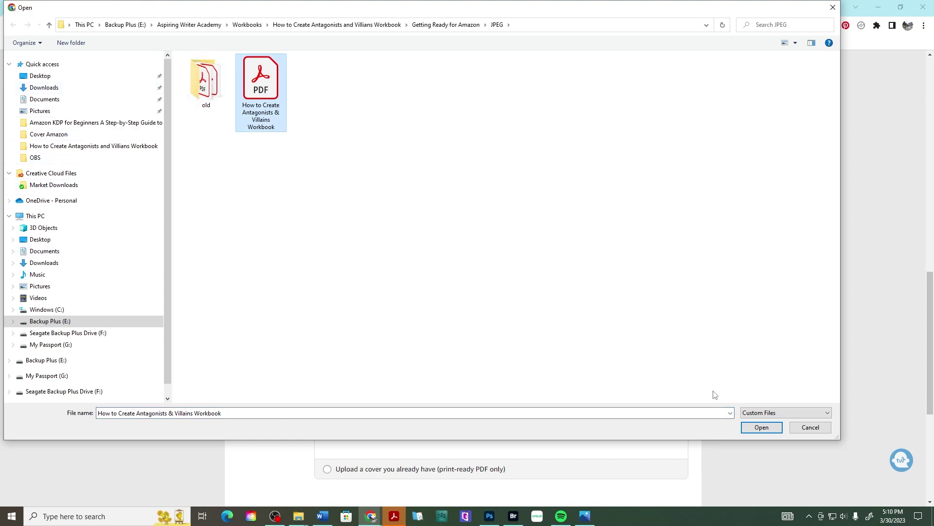
pyautogui.click(772, 431)
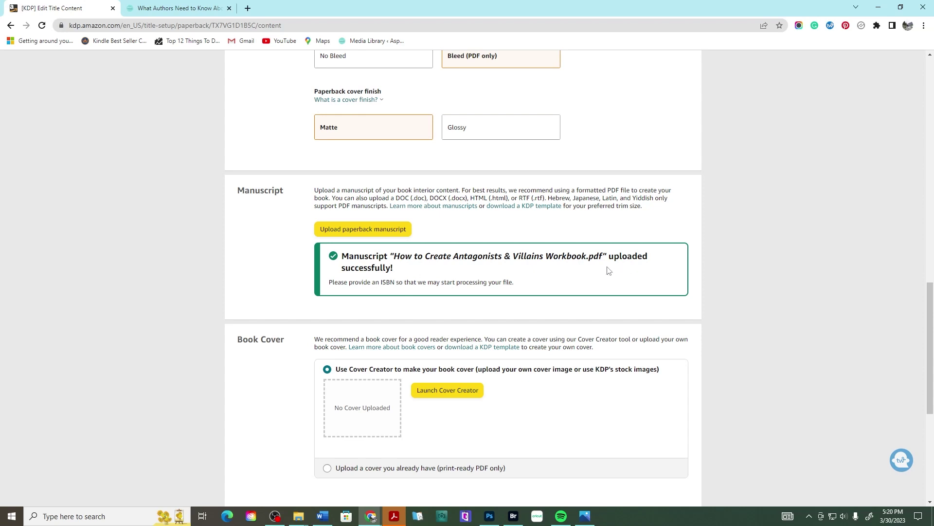
# Choose to upload an existing cover and supply the PDF "How to Create Antagonists & Villains Workbook Book Cover" from the Cover Amazon folder
pyautogui.scroll(-1, 594, 267)
pyautogui.scroll(-1, 592, 265)
pyautogui.scroll(-3, 592, 265)
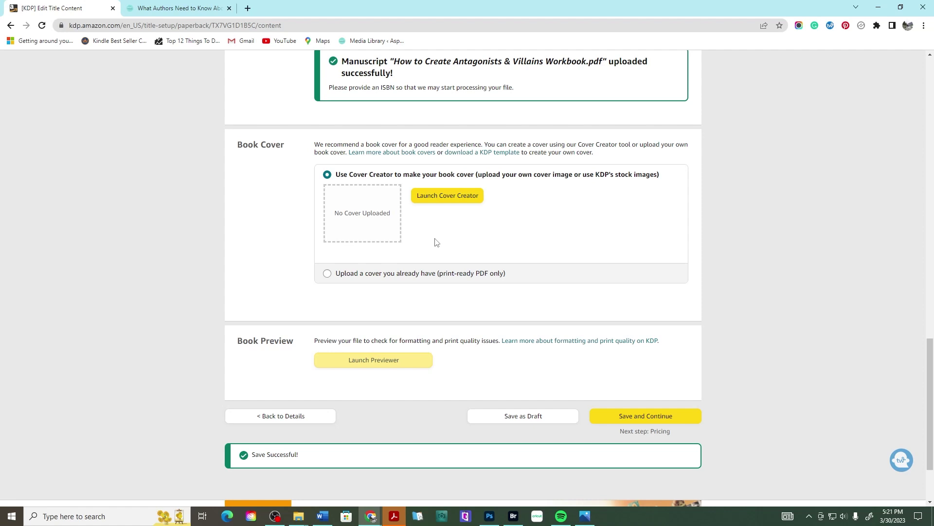
pyautogui.click(440, 204)
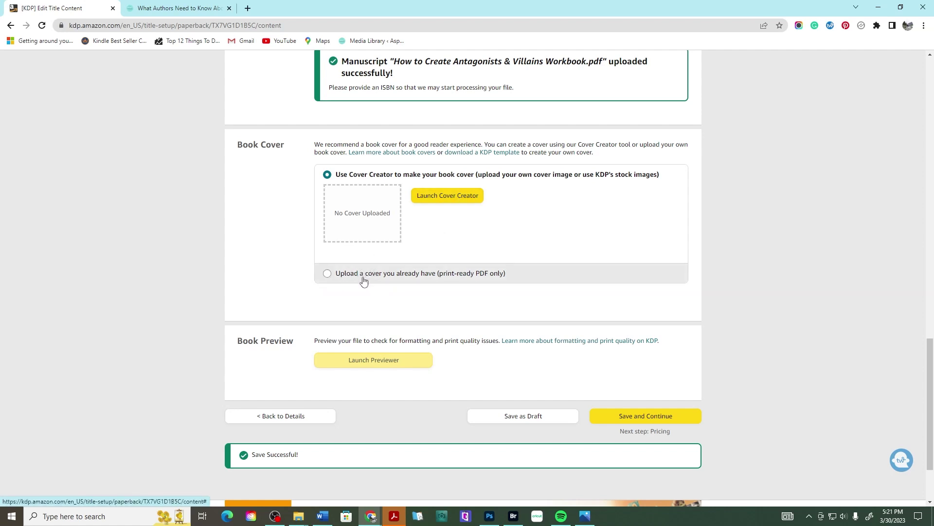
pyautogui.click(328, 275)
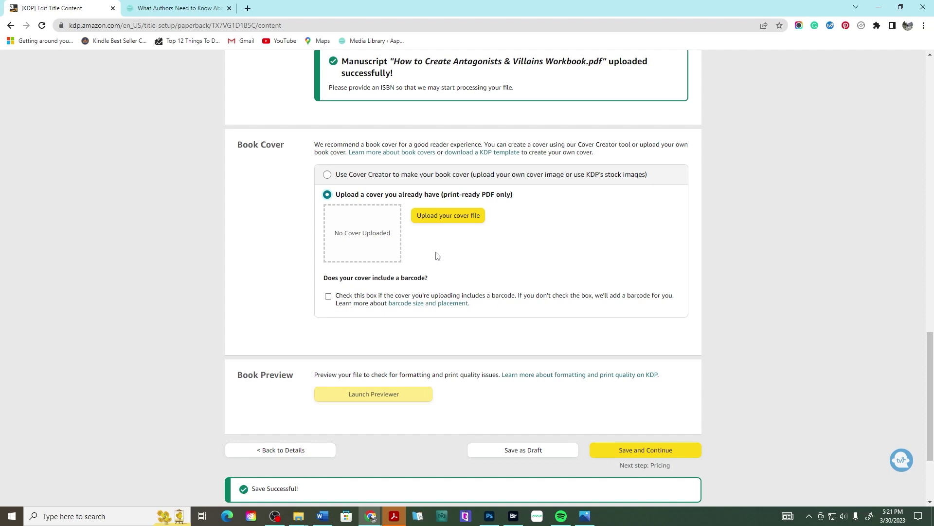
pyautogui.click(444, 221)
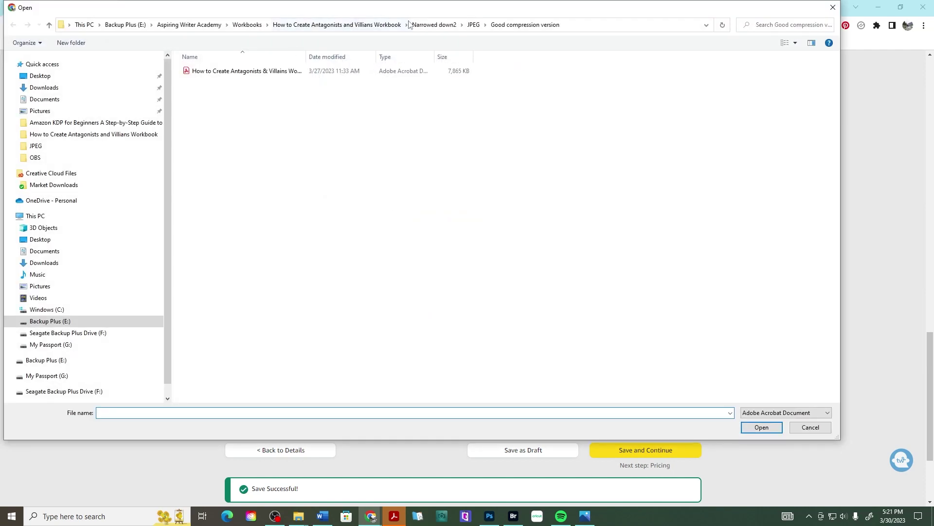
pyautogui.click(120, 124)
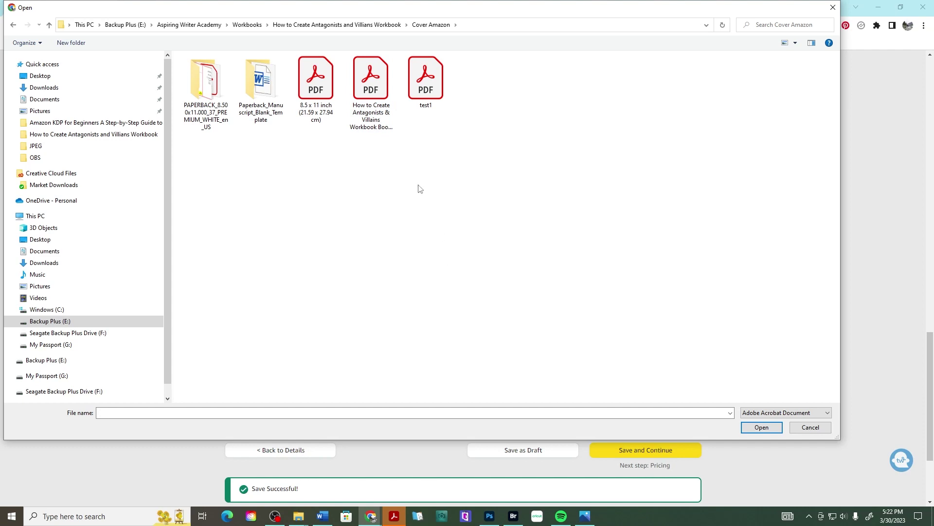
pyautogui.click(382, 93)
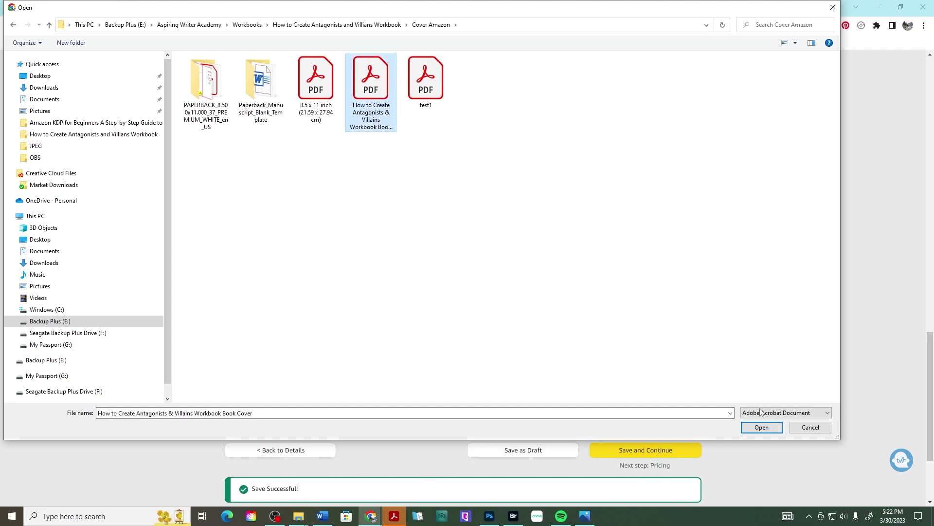
pyautogui.click(762, 428)
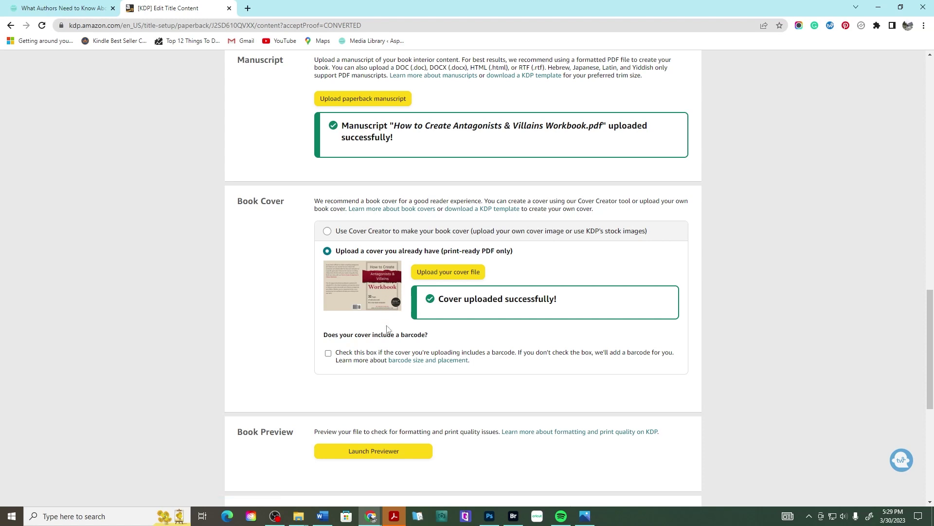
# Open the uploaded manuscript and cover in the print previewer
pyautogui.scroll(-2, 381, 299)
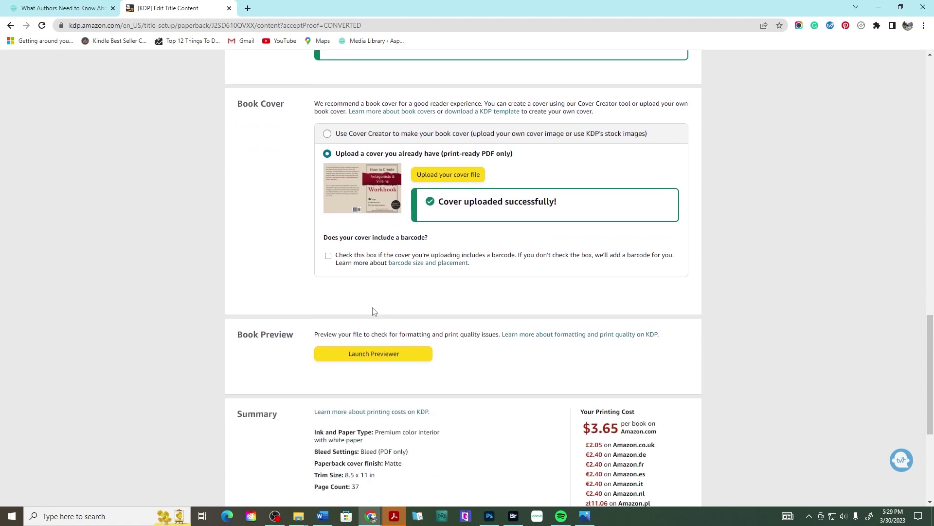
pyautogui.scroll(1, 374, 311)
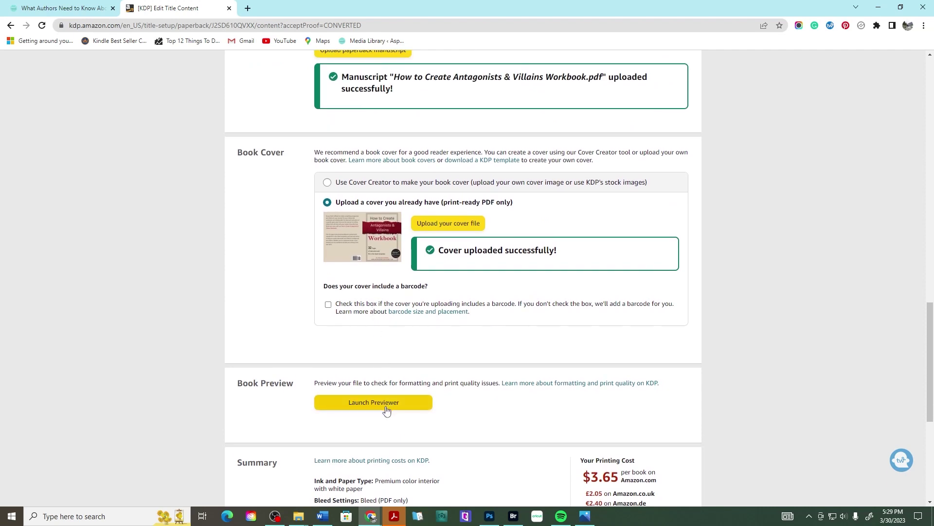
pyautogui.click(386, 409)
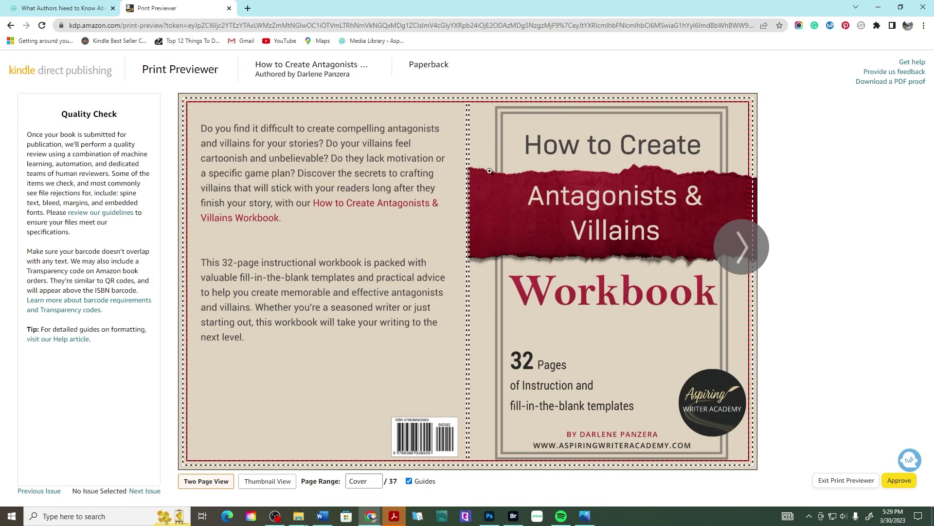
# Check the workbook's cover, title page and copyright page in the print preview against the guides
pyautogui.click(740, 250)
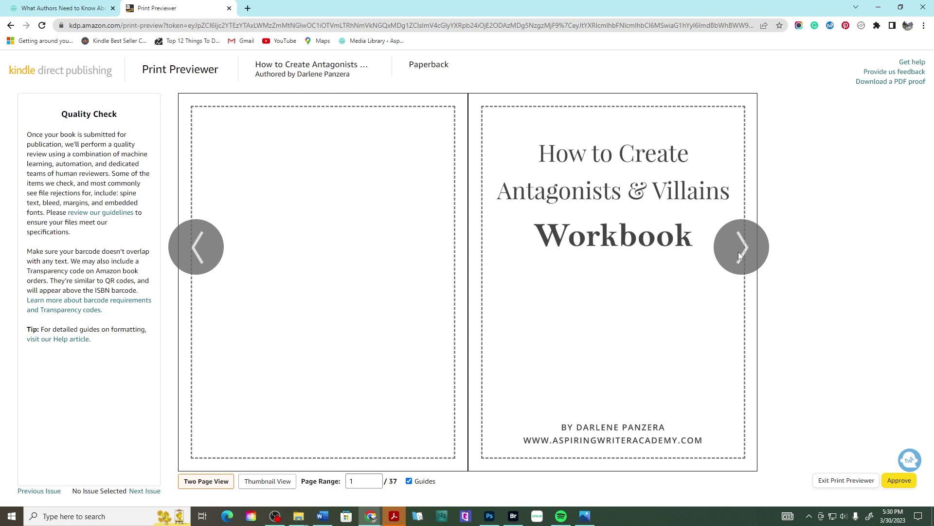
pyautogui.click(740, 252)
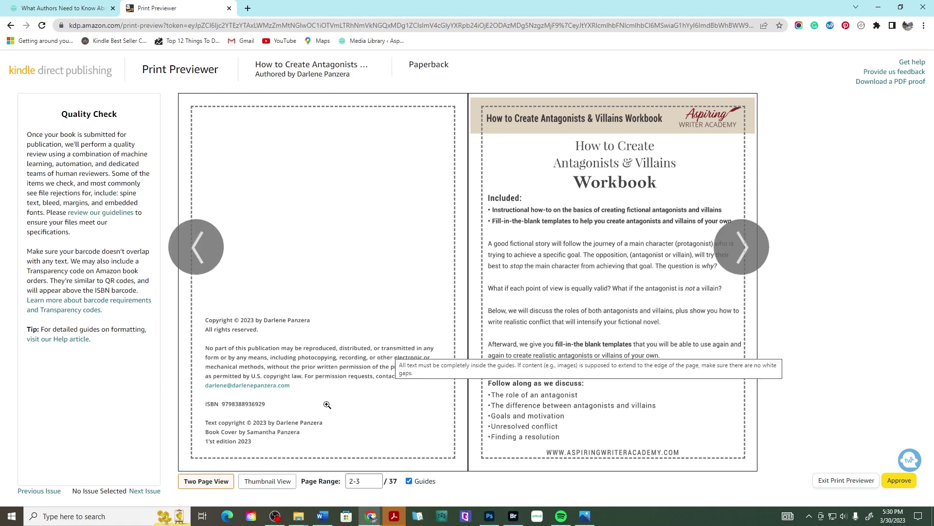
pyautogui.click(215, 256)
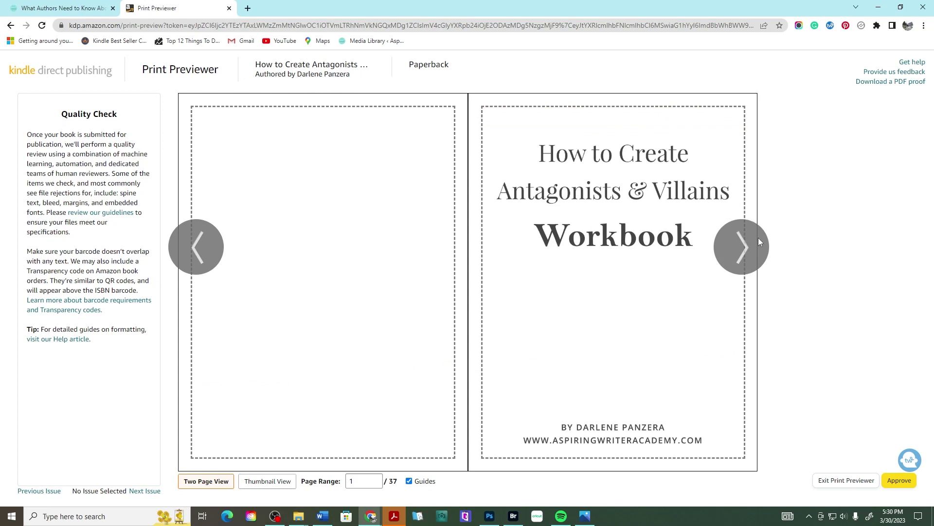
pyautogui.click(745, 248)
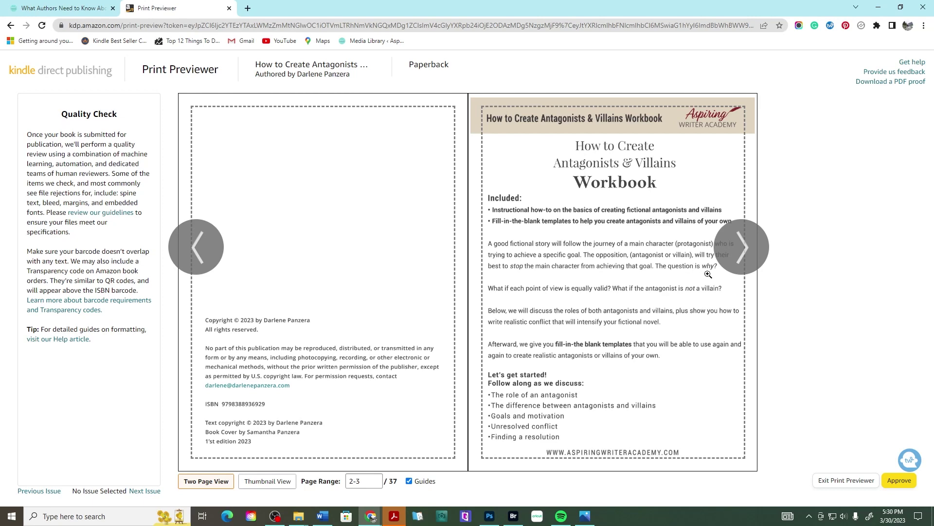
# Page through the workbook's interior spreads from pages 4-5 to 26-27, checking that the content sits correctly within the guides
pyautogui.click(746, 251)
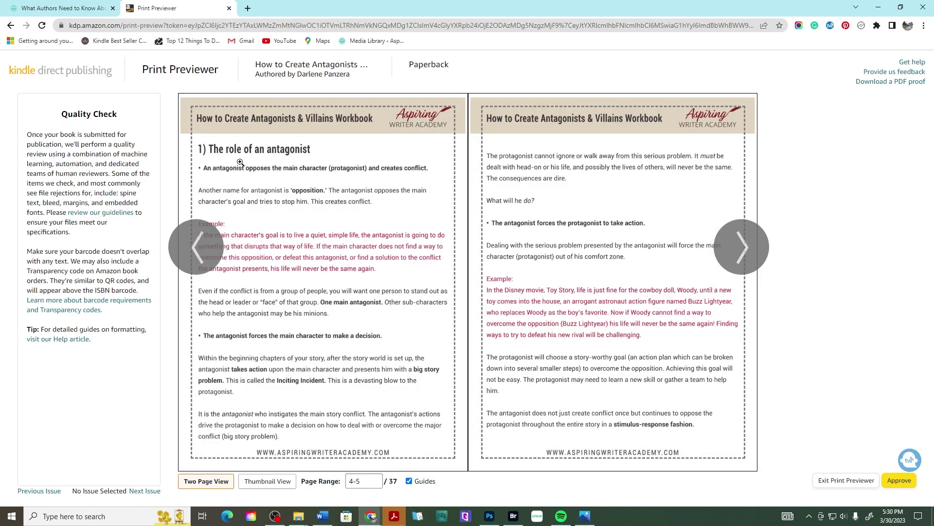
pyautogui.click(737, 252)
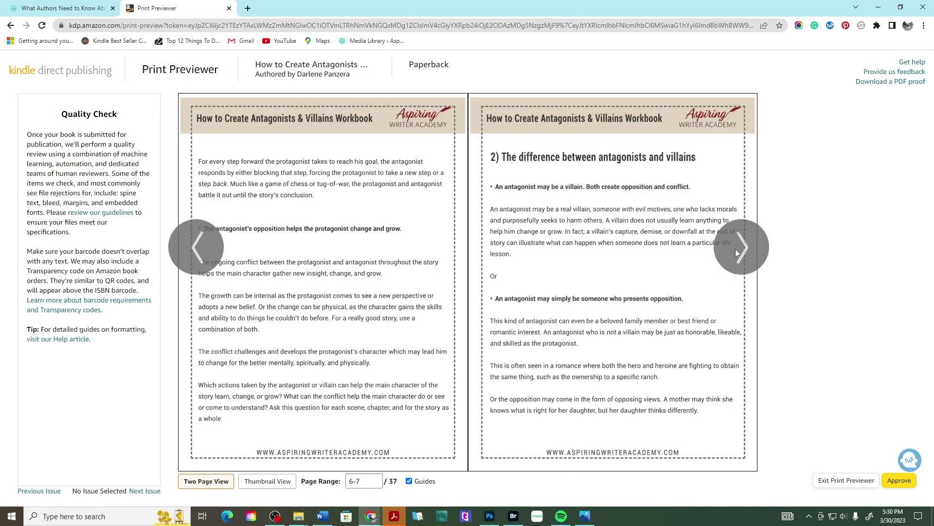
pyautogui.click(737, 252)
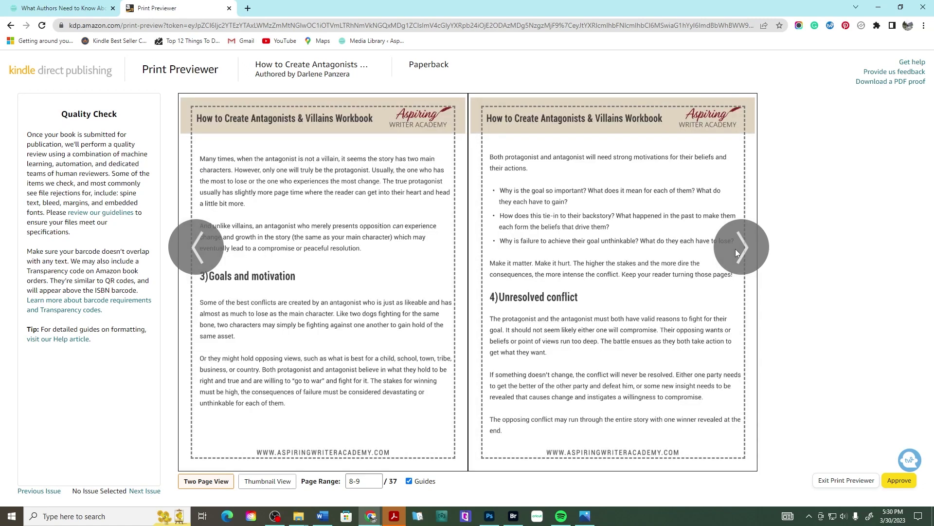
pyautogui.click(737, 252)
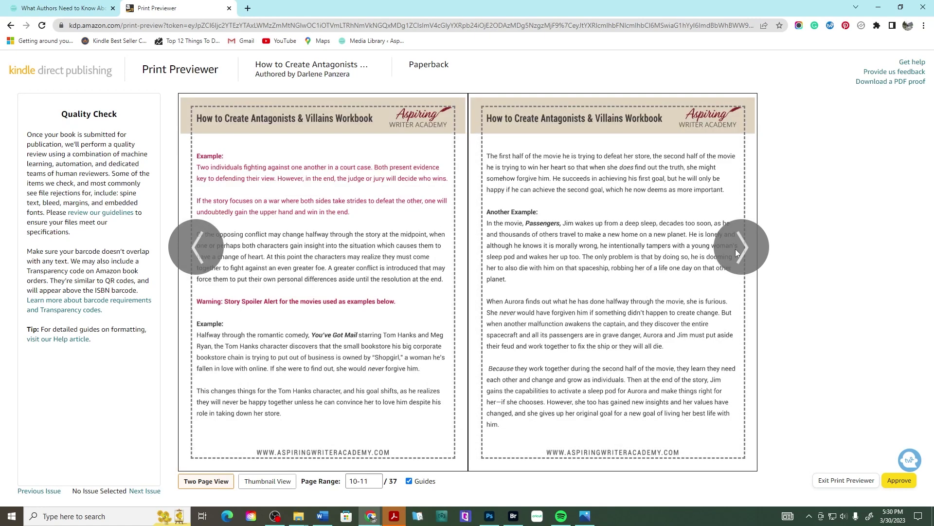
pyautogui.click(737, 252)
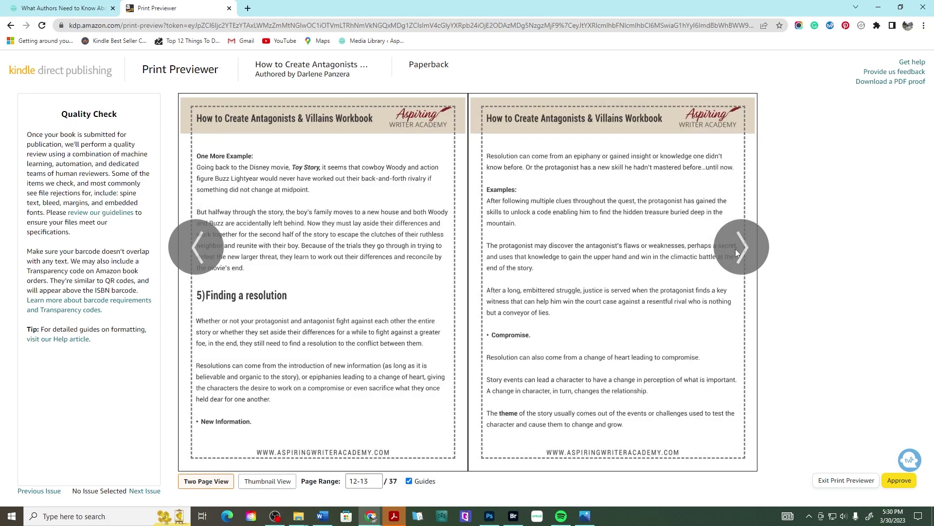
pyautogui.click(736, 252)
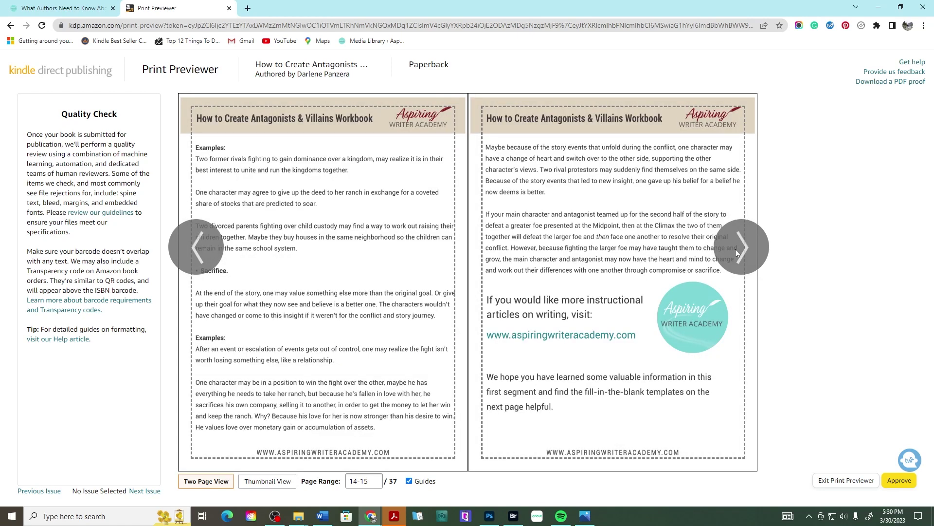
pyautogui.click(737, 252)
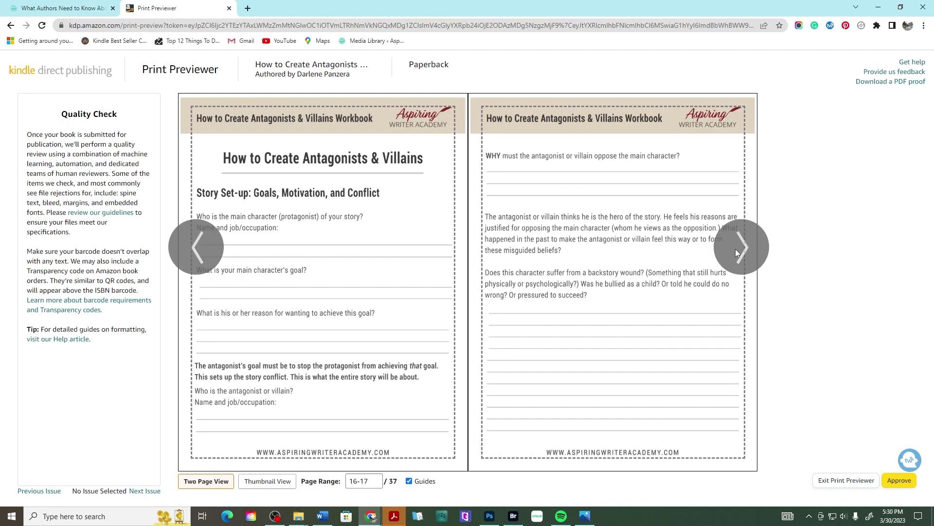
pyautogui.click(737, 252)
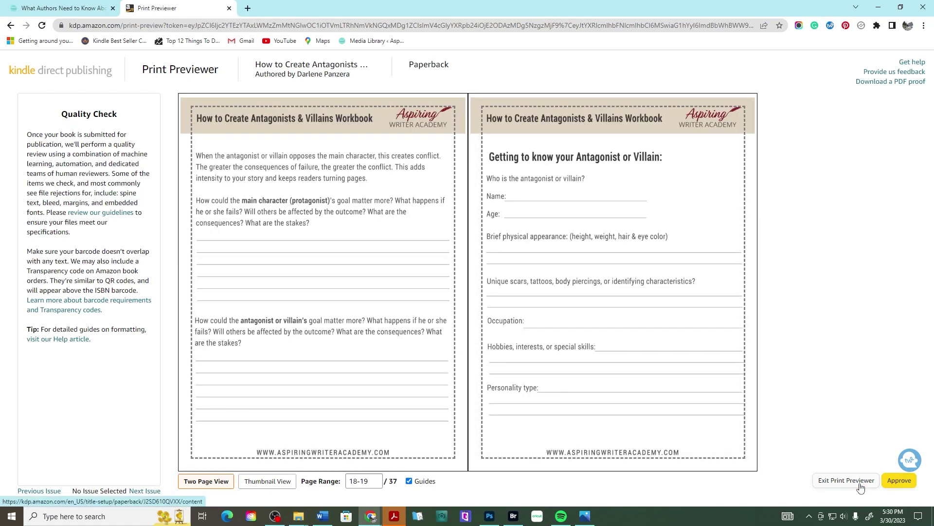
pyautogui.moveTo(739, 263)
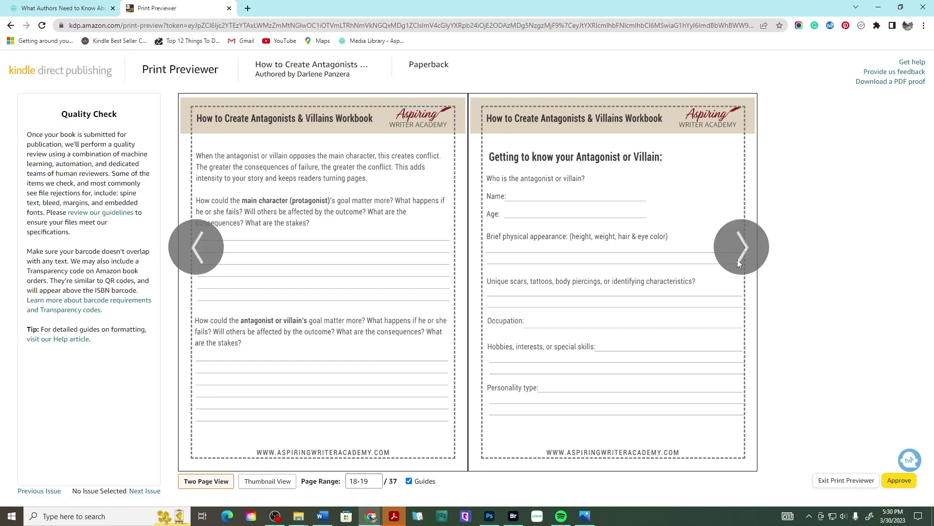
pyautogui.click(737, 259)
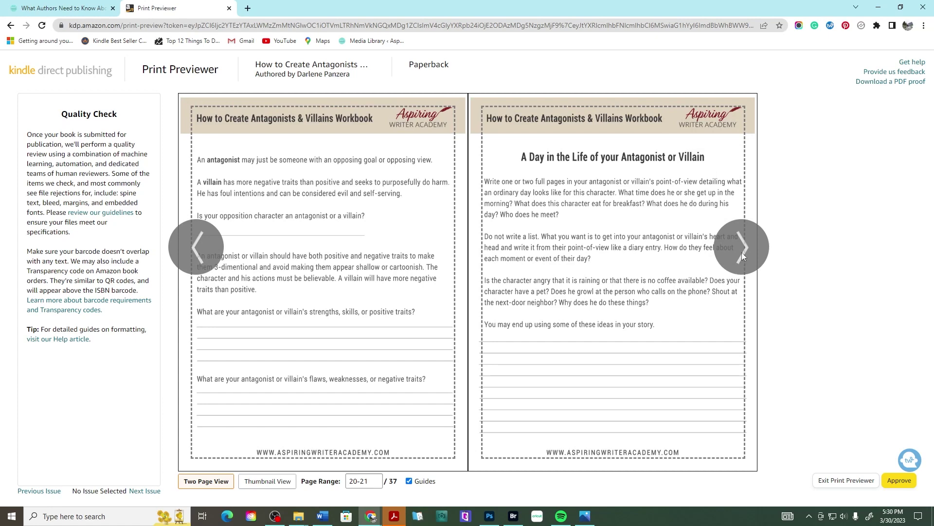
pyautogui.click(742, 252)
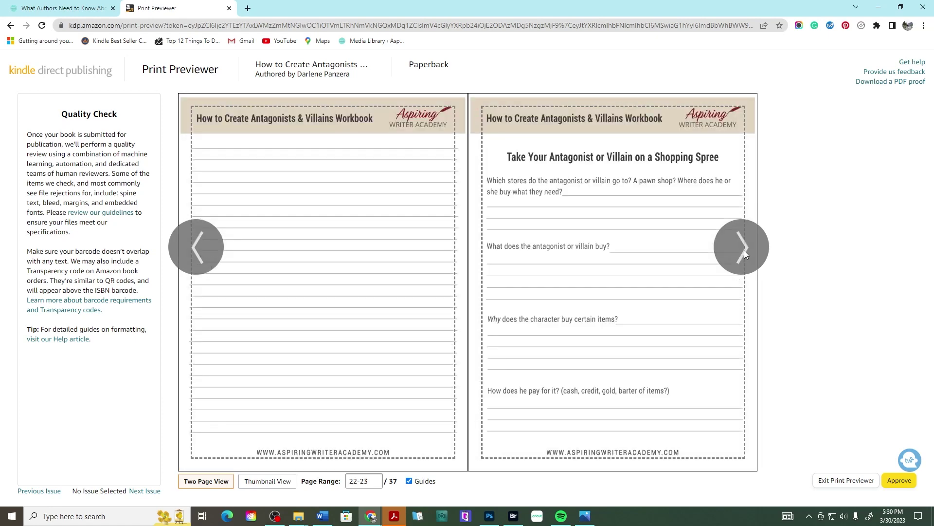
pyautogui.click(743, 250)
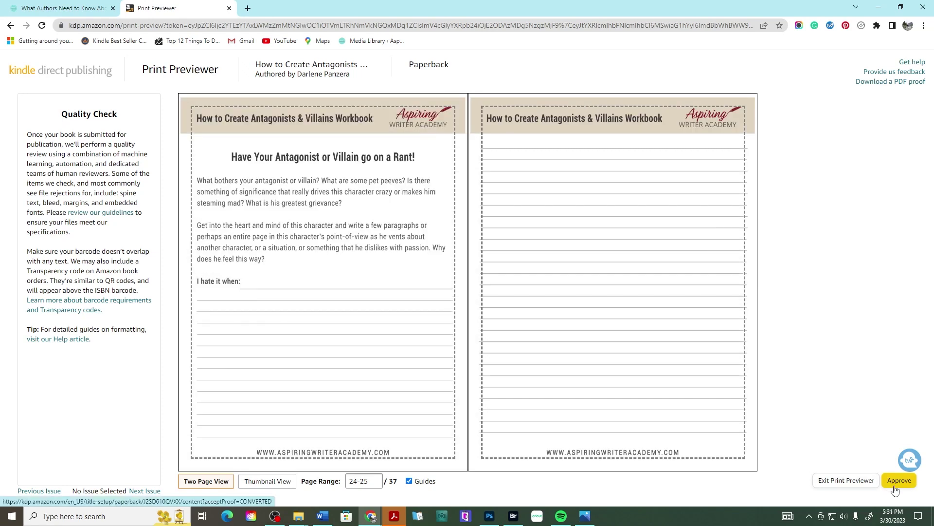
pyautogui.click(738, 267)
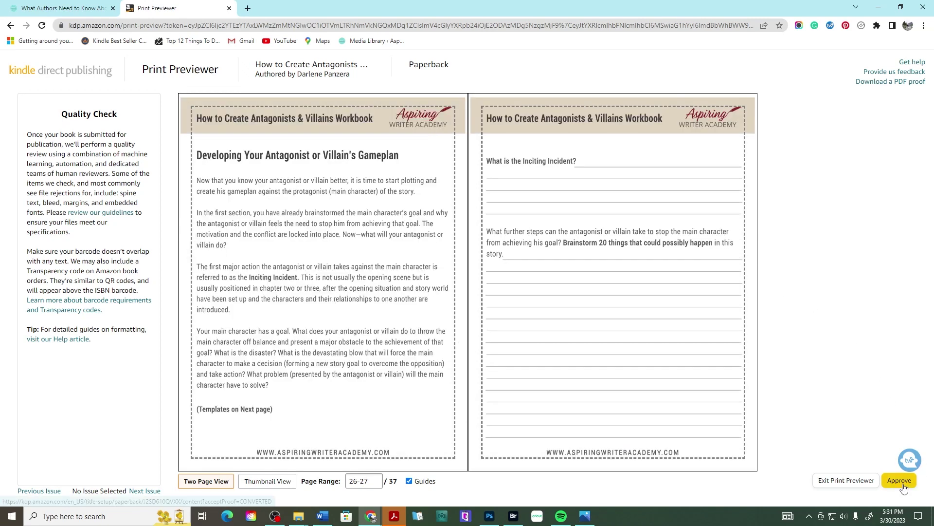
# Exit the print previewer and return to the paperback content page
pyautogui.click(830, 482)
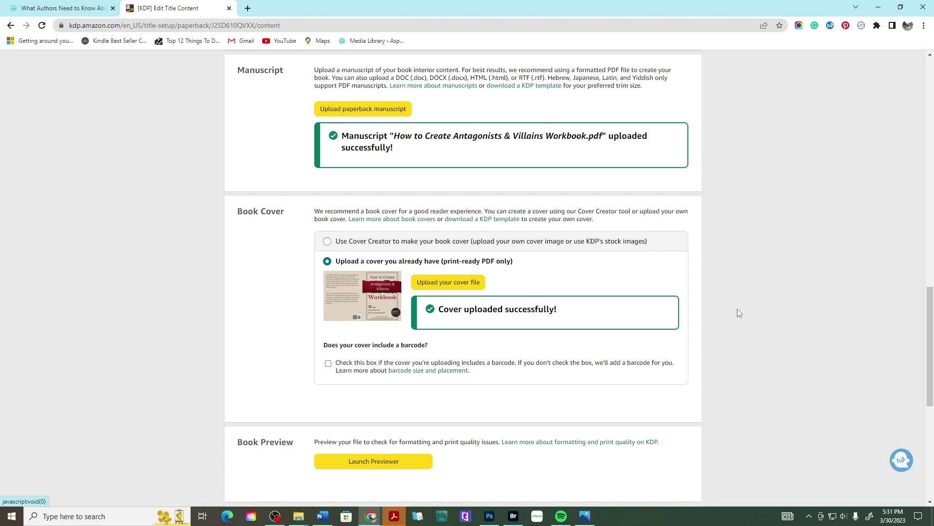
pyautogui.scroll(-5, 730, 307)
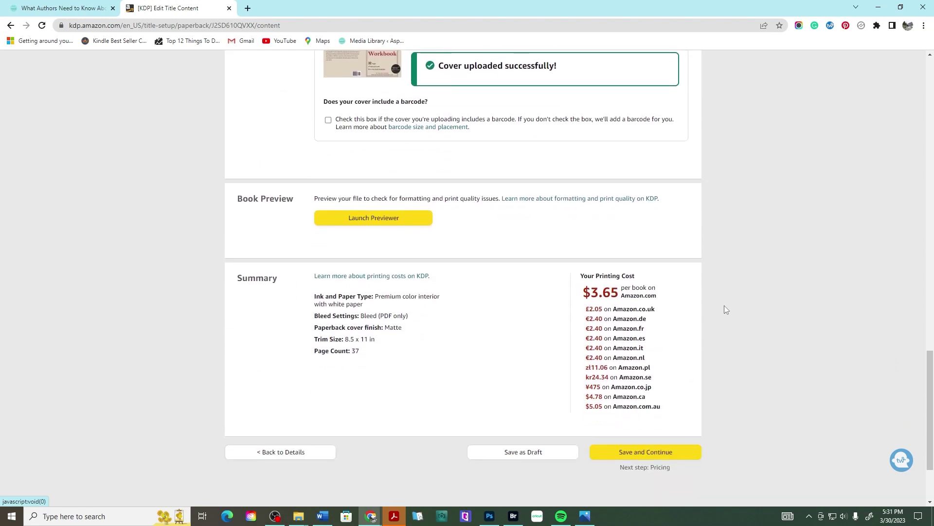
pyautogui.click(621, 459)
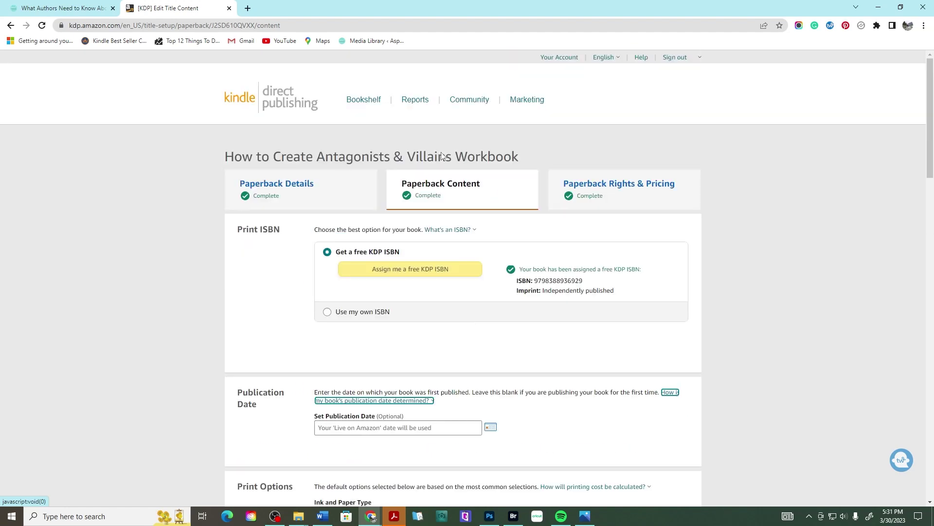
# Review the paperback content from the ISBN to the printing cost summary, and save it to continue to pricing
pyautogui.scroll(-1, 341, 273)
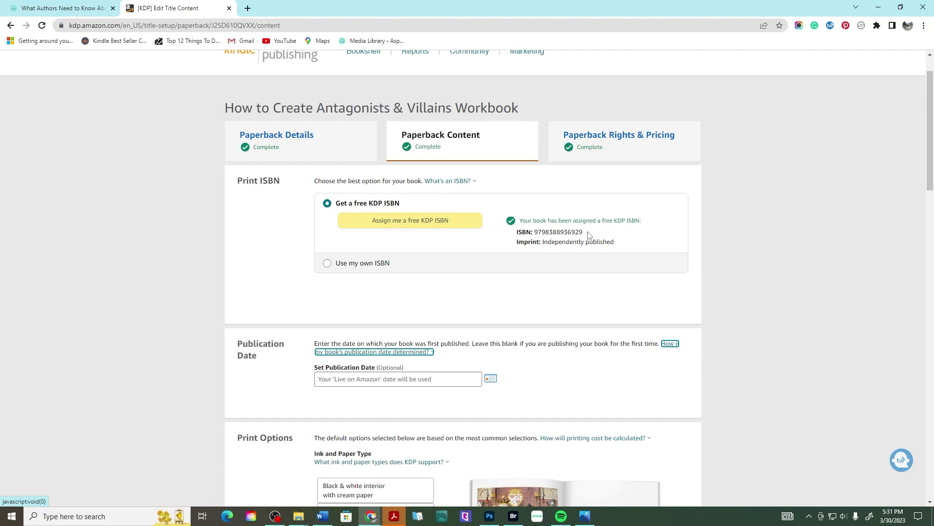
pyautogui.scroll(-6, 457, 255)
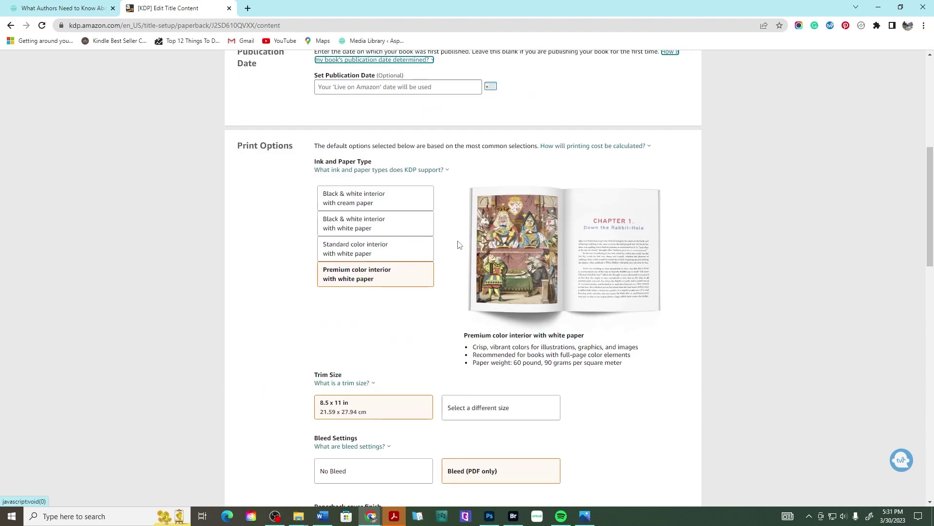
pyautogui.scroll(2, 525, 182)
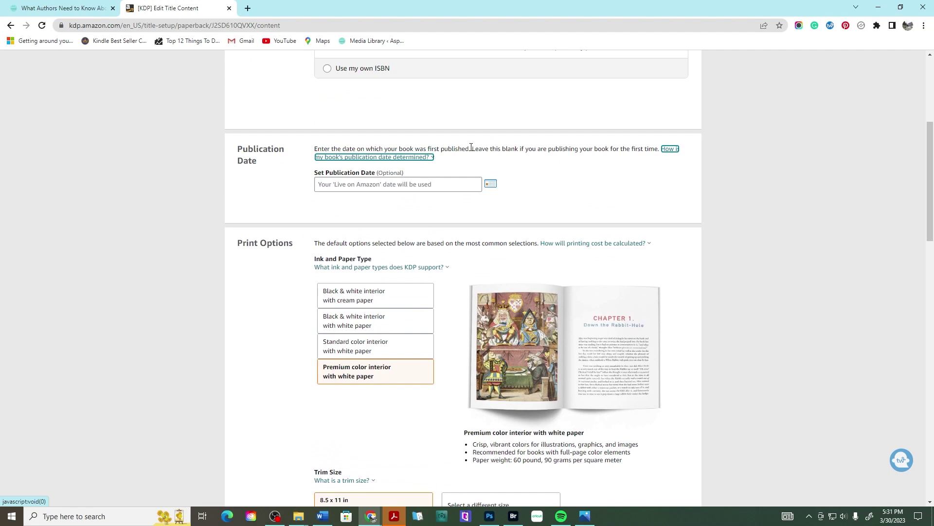
pyautogui.scroll(-1, 583, 179)
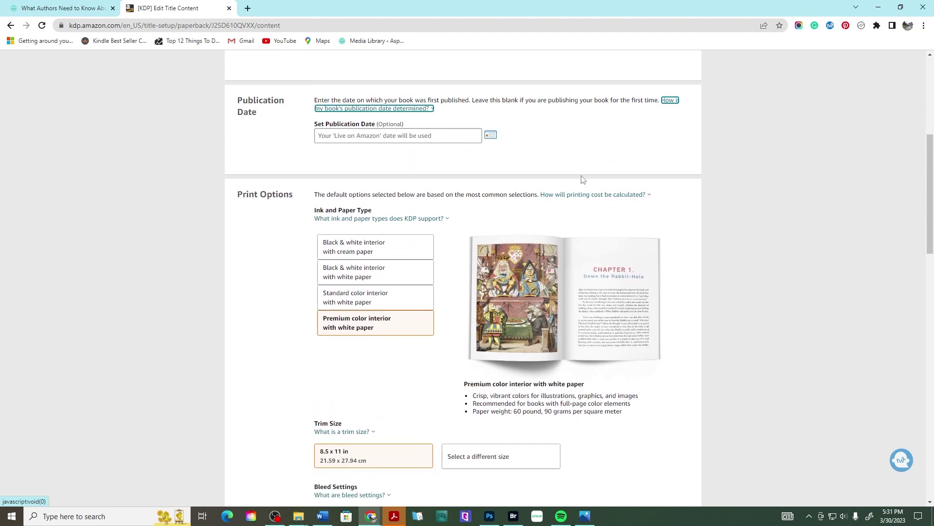
pyautogui.scroll(-6, 583, 179)
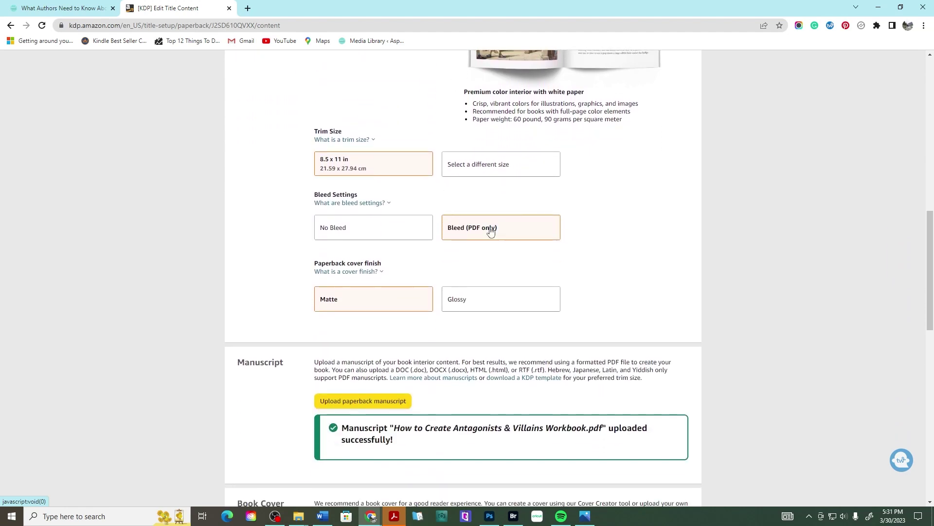
pyautogui.scroll(-5, 491, 231)
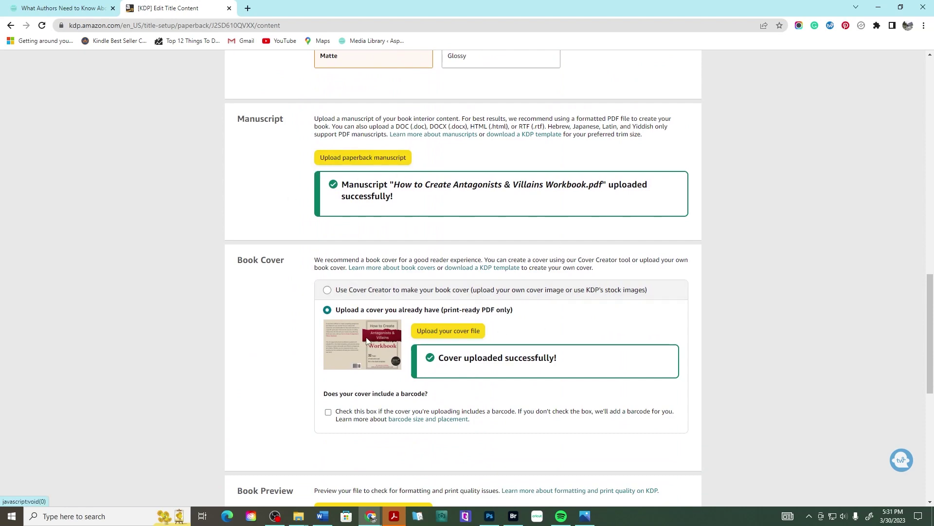
pyautogui.scroll(-4, 366, 339)
pyautogui.scroll(-4, 532, 260)
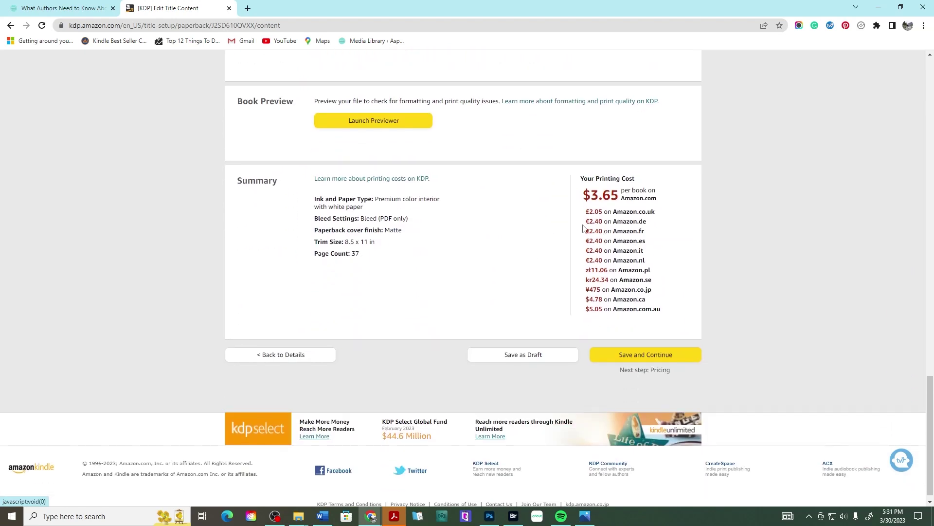
pyautogui.click(637, 356)
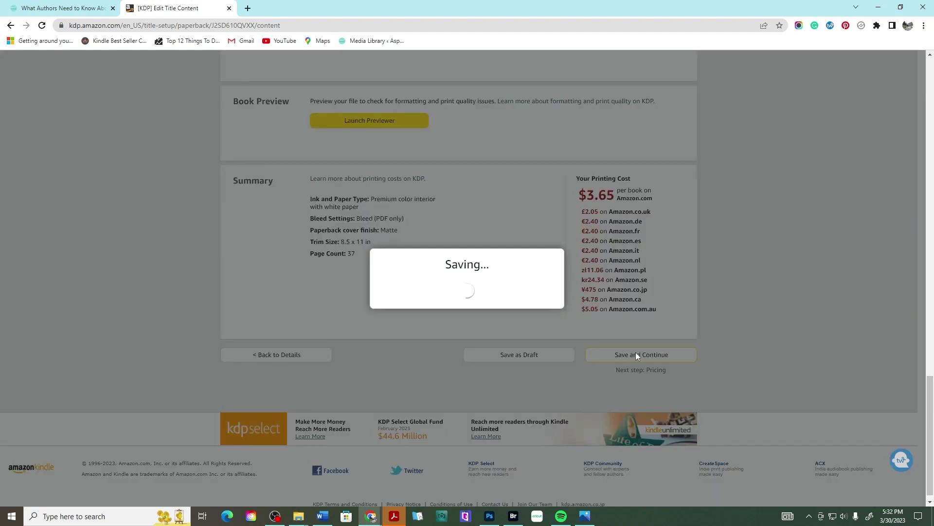
# Examine the territories, primary marketplace and royalty table, and read the explanation of the Amazon.com minimum list price
pyautogui.scroll(-3, 721, 294)
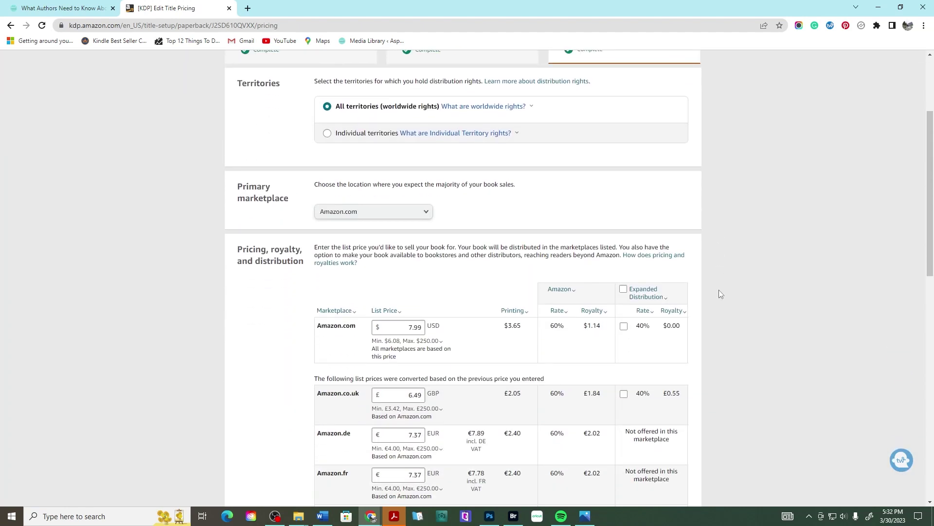
pyautogui.scroll(2, 721, 294)
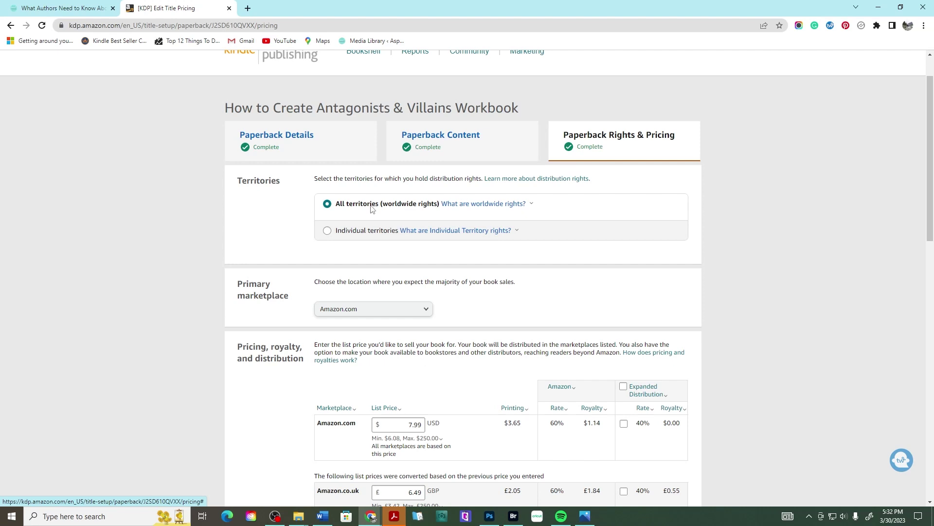
pyautogui.scroll(-1, 215, 233)
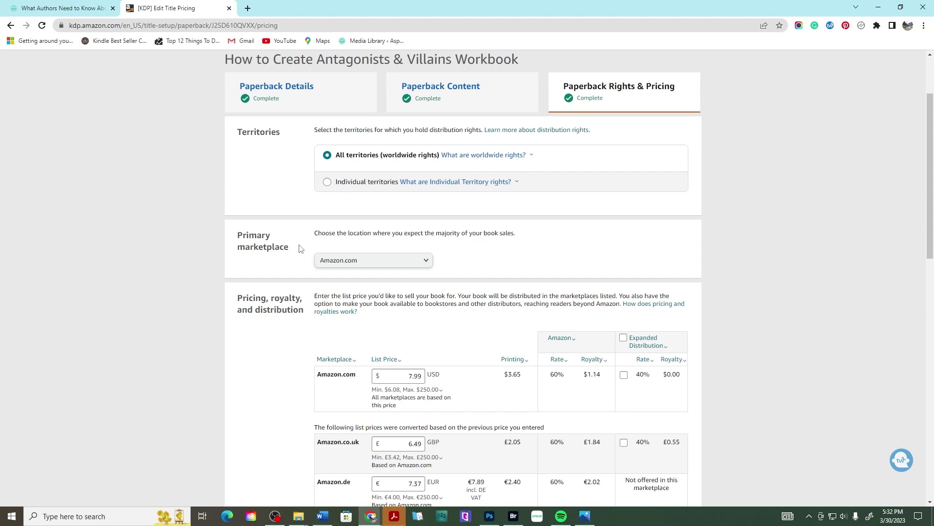
pyautogui.scroll(-2, 530, 278)
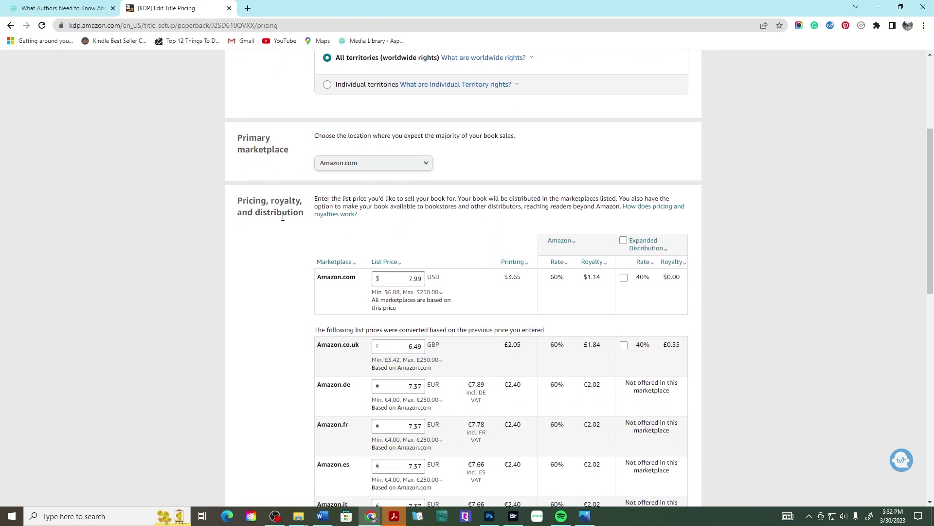
pyautogui.click(391, 291)
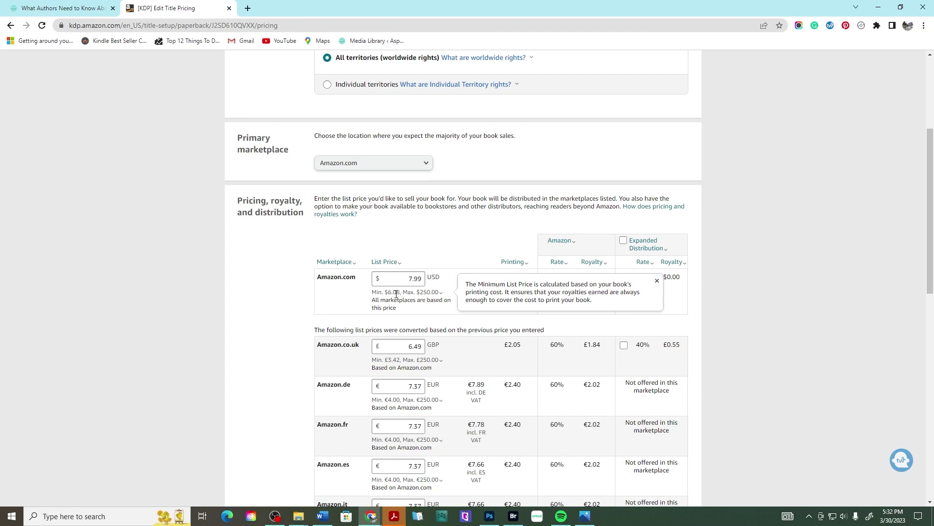
pyautogui.click(657, 281)
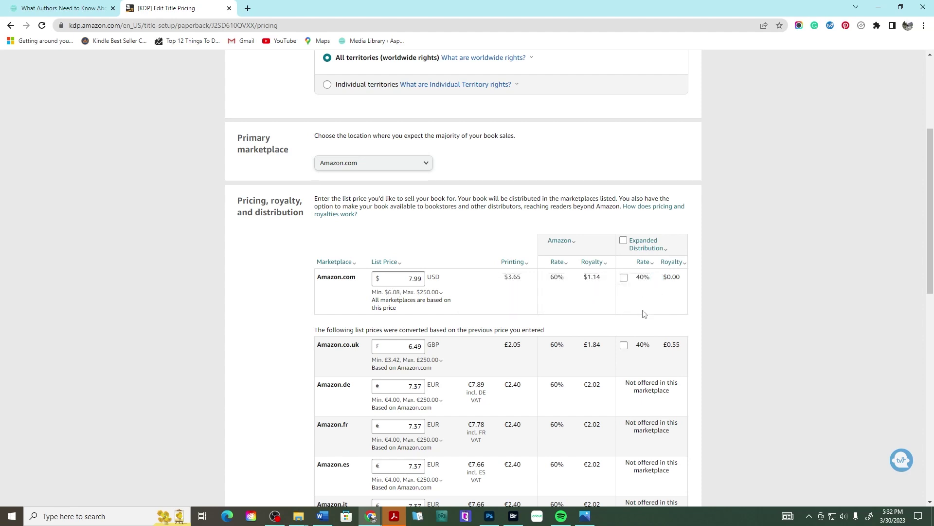
pyautogui.click(420, 292)
pyautogui.click(480, 259)
pyautogui.click(395, 292)
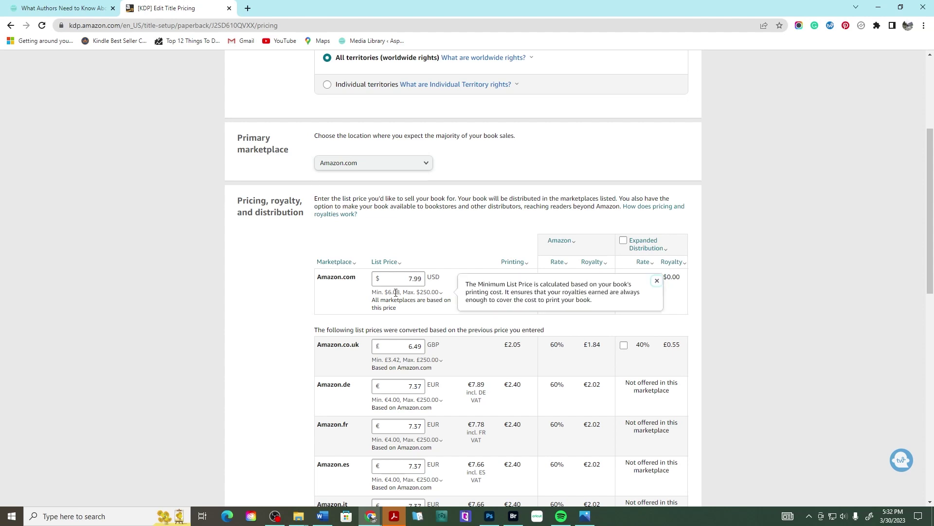
# Examine the Amazon and Expanded Distribution options and each marketplace's list price, printing cost and royalty, from Amazon.com through Amazon.com.au
pyautogui.click(434, 289)
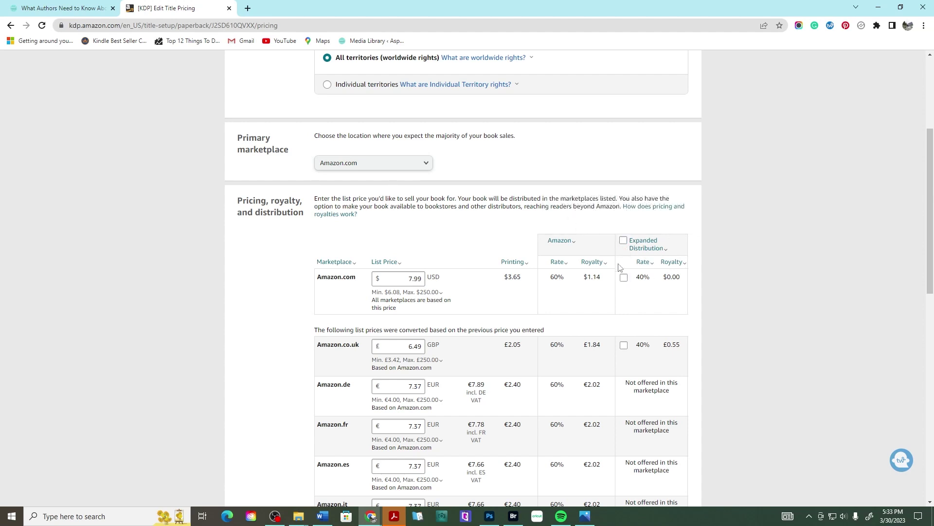
pyautogui.moveTo(656, 245)
pyautogui.moveTo(561, 242)
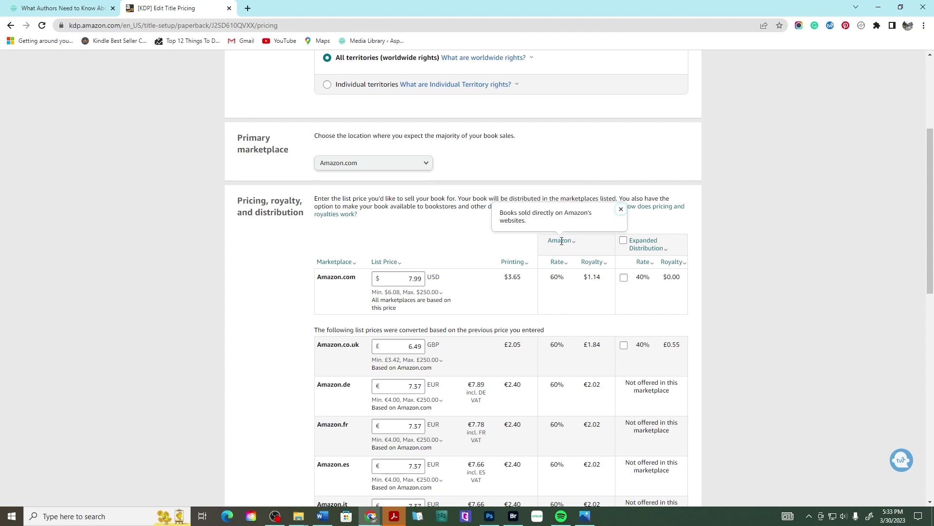
pyautogui.scroll(-1, 561, 241)
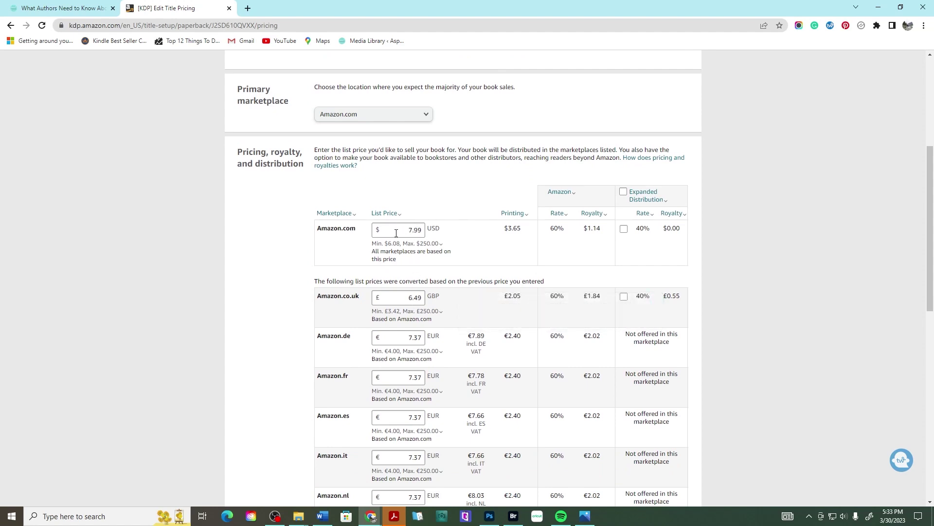
pyautogui.scroll(-8, 410, 307)
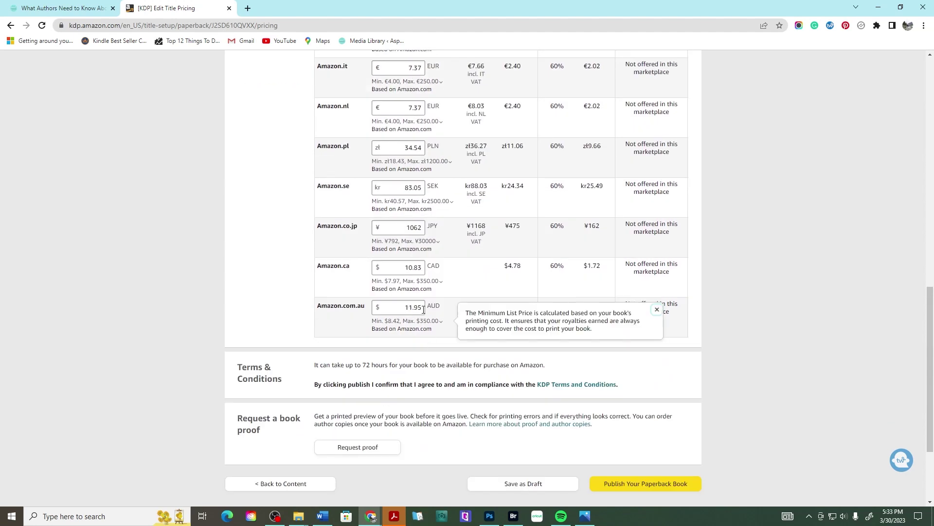
pyautogui.scroll(6, 413, 314)
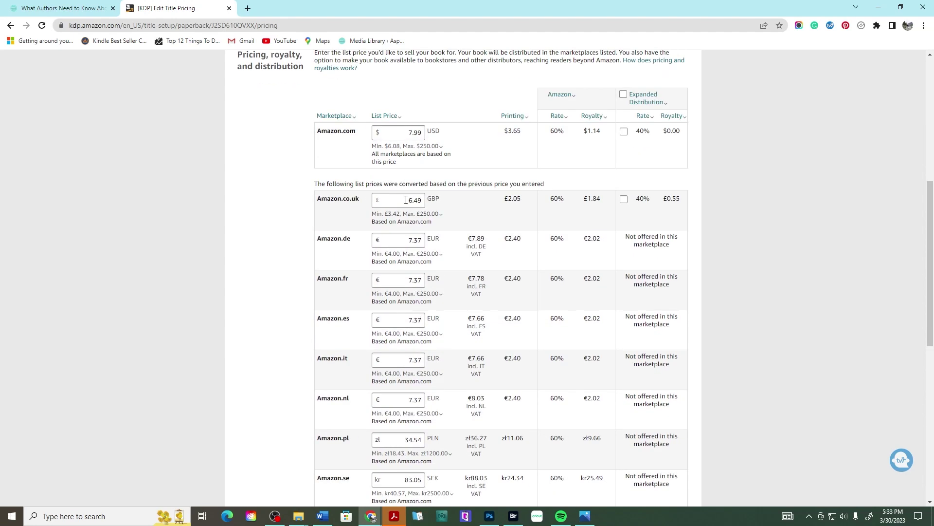
pyautogui.scroll(1, 406, 200)
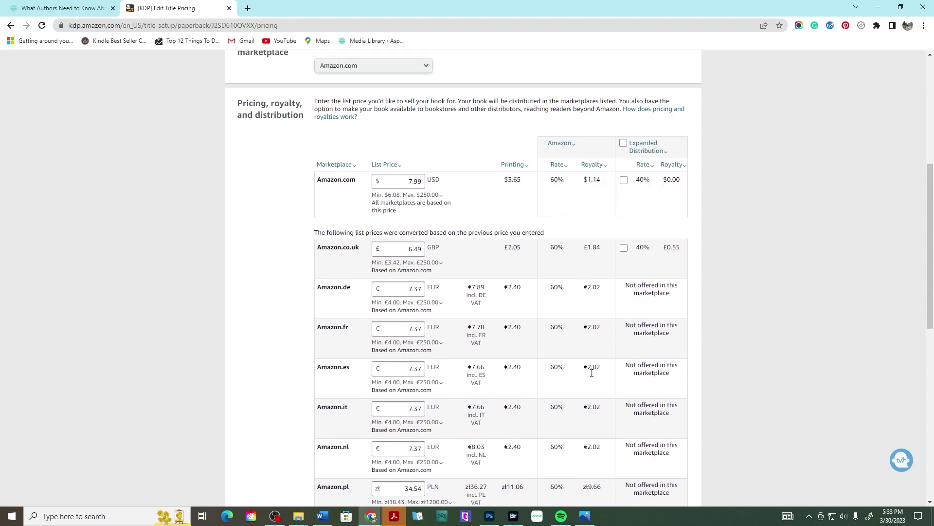
pyautogui.scroll(-9, 592, 384)
pyautogui.scroll(9, 592, 390)
pyautogui.scroll(-7, 496, 246)
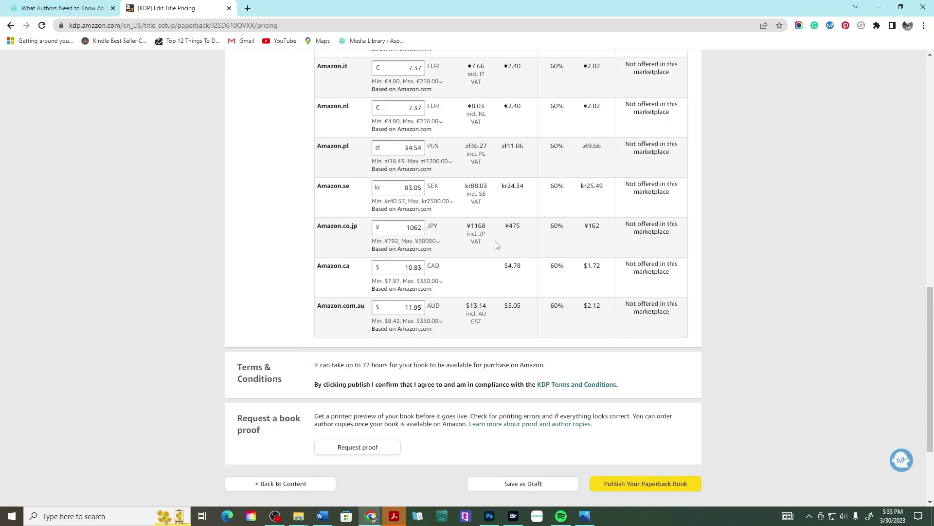
# Request a book proof of the workbook with an order quantity of 1 and Amazon.com as the marketplace, and submit the proof request
pyautogui.scroll(-1, 497, 246)
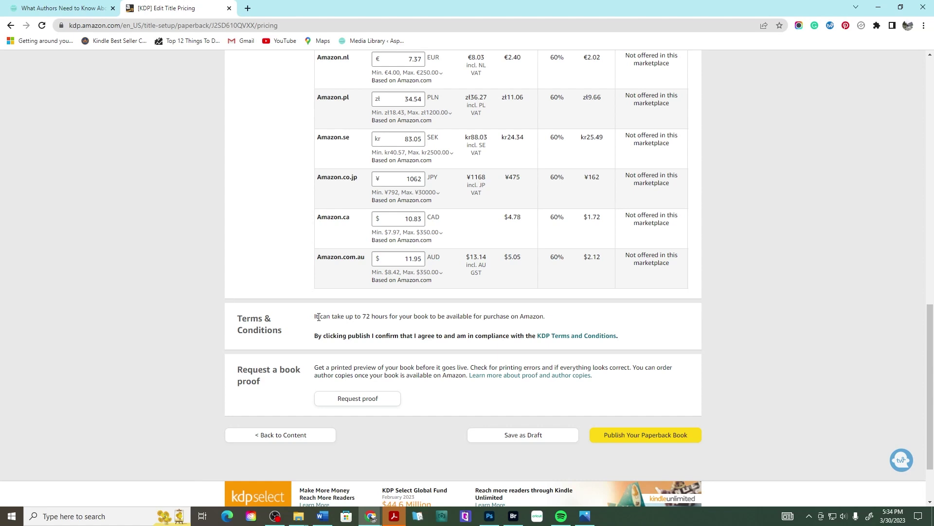
pyautogui.click(379, 400)
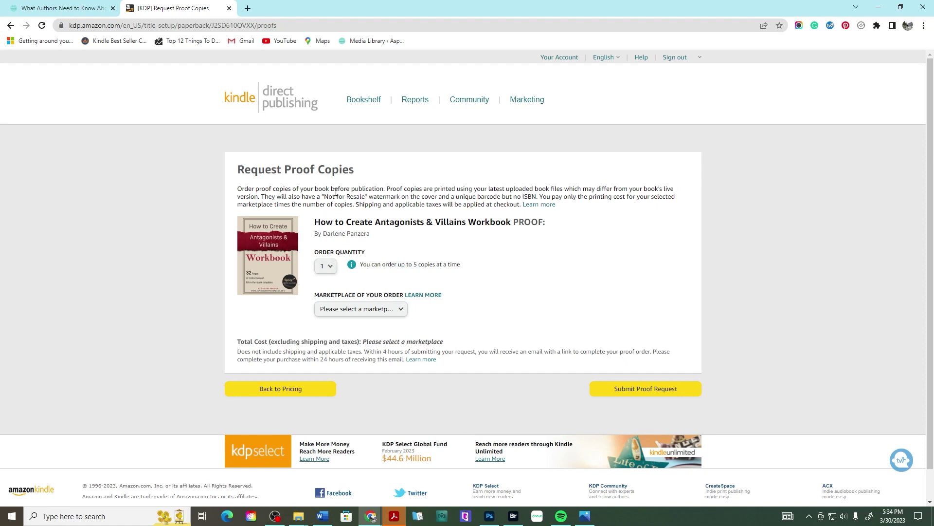
pyautogui.click(325, 266)
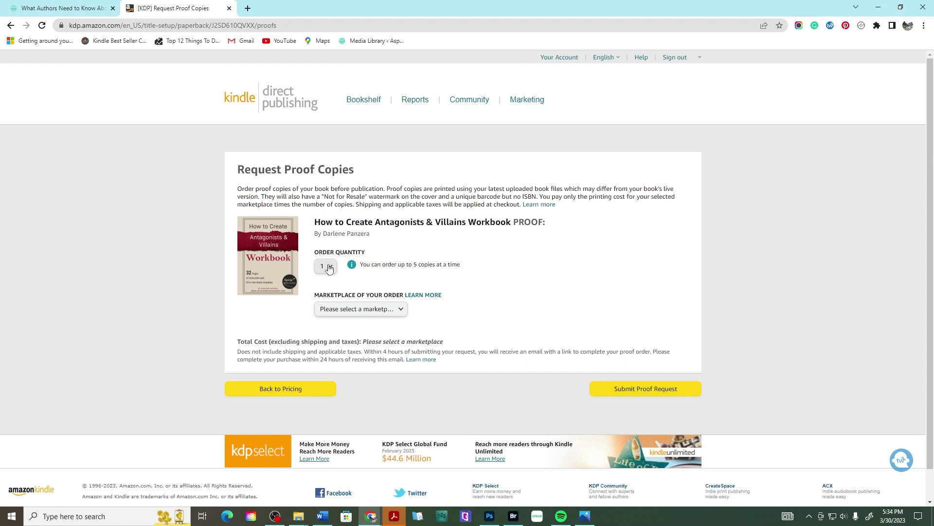
pyautogui.click(376, 246)
pyautogui.click(380, 310)
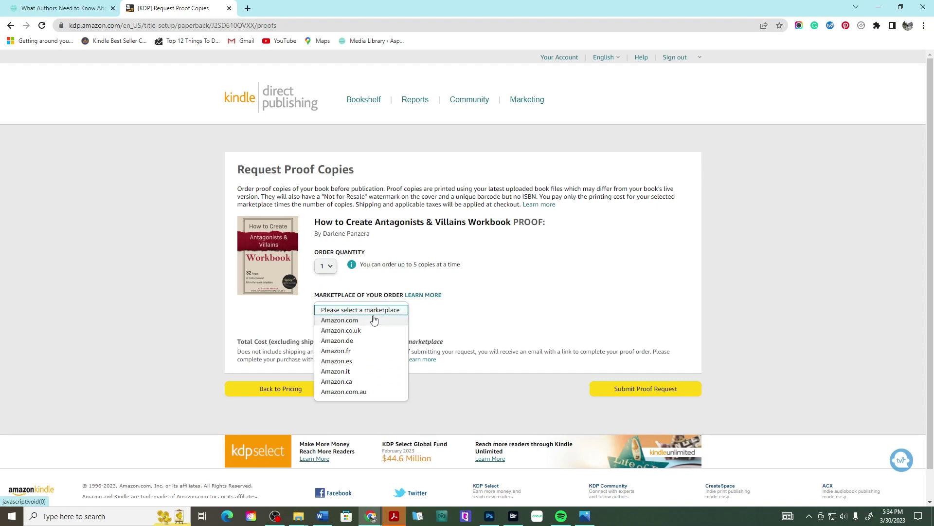
pyautogui.click(374, 320)
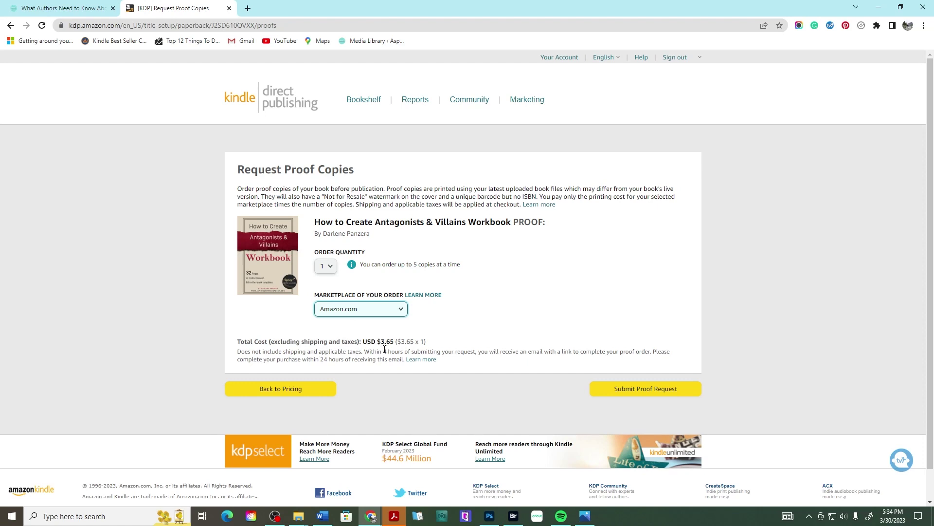
pyautogui.click(612, 392)
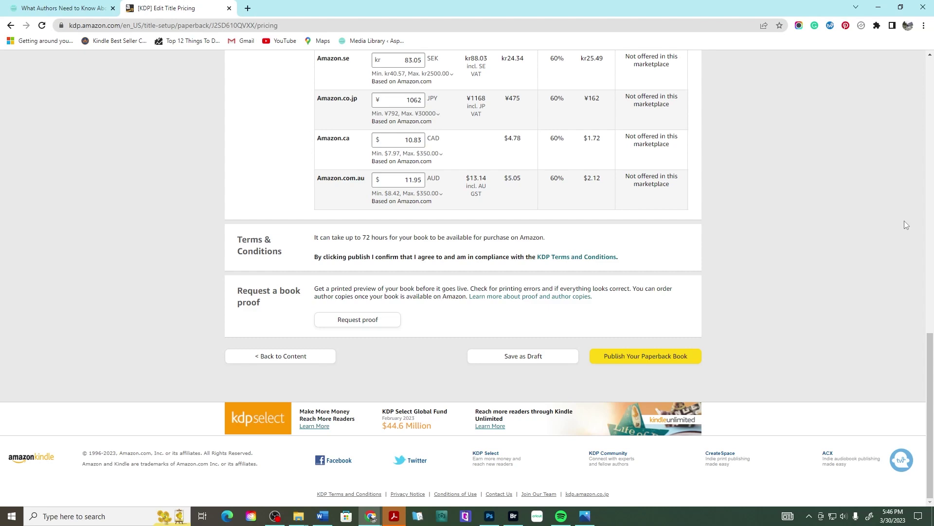
# Review the paperback rights and pricing page from the territories to the book proof section, and save the title as a draft
pyautogui.scroll(15, 905, 220)
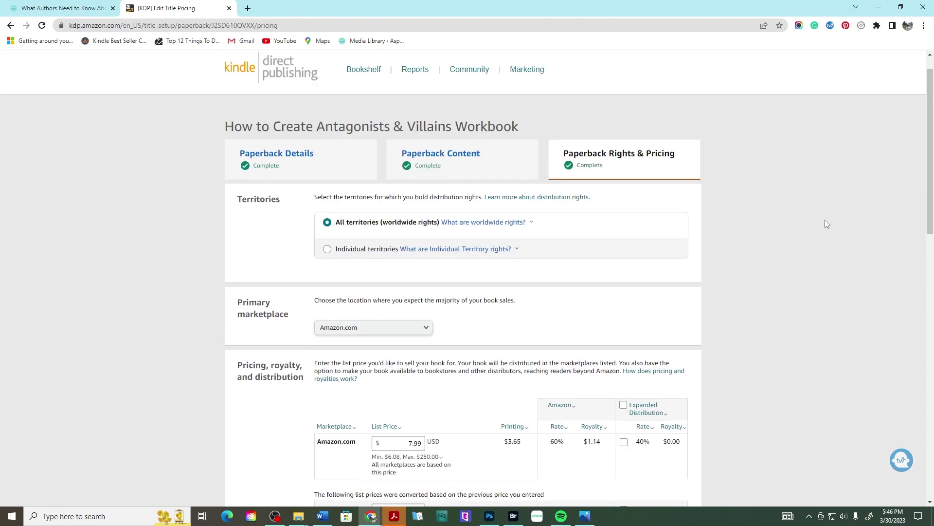
pyautogui.scroll(-15, 826, 224)
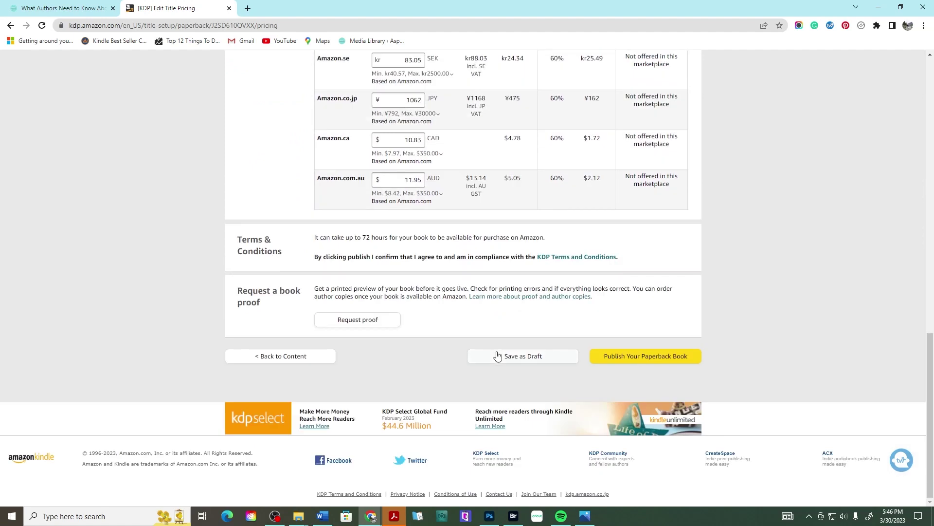
pyautogui.click(497, 356)
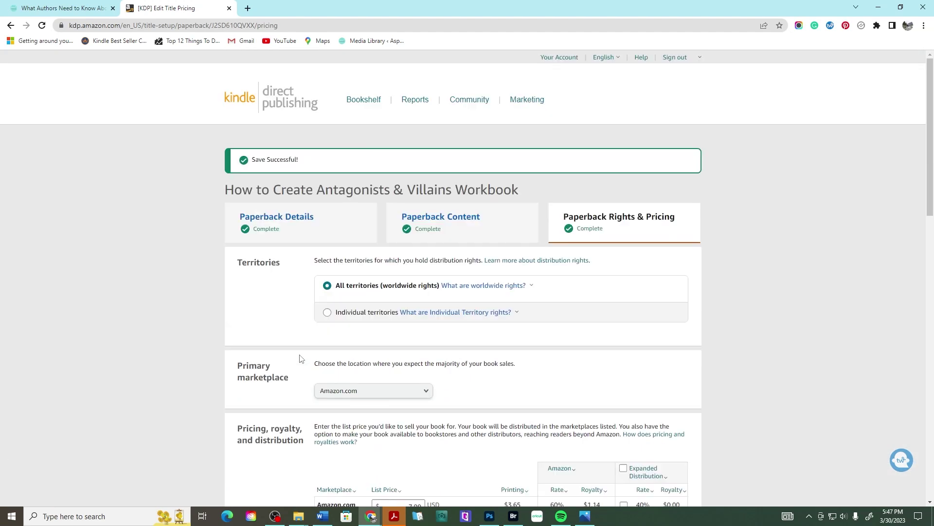
# Open the Bookshelf and check the workbook's paperback draft entry and its available paperback actions
pyautogui.click(367, 101)
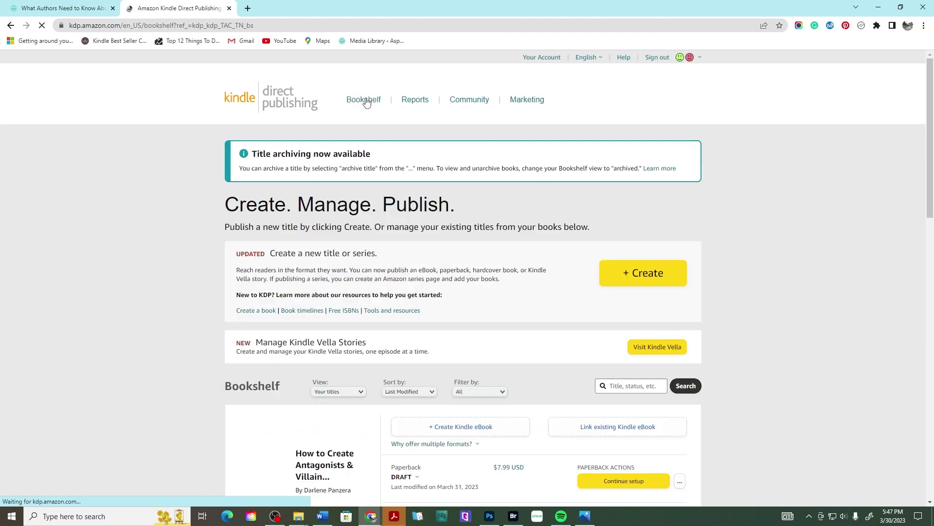
pyautogui.scroll(-2, 753, 350)
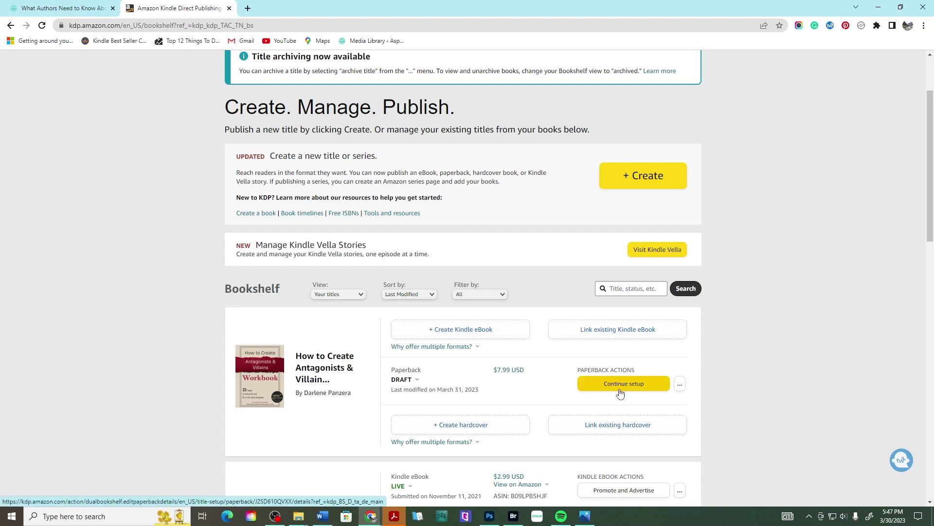
pyautogui.scroll(2, 620, 393)
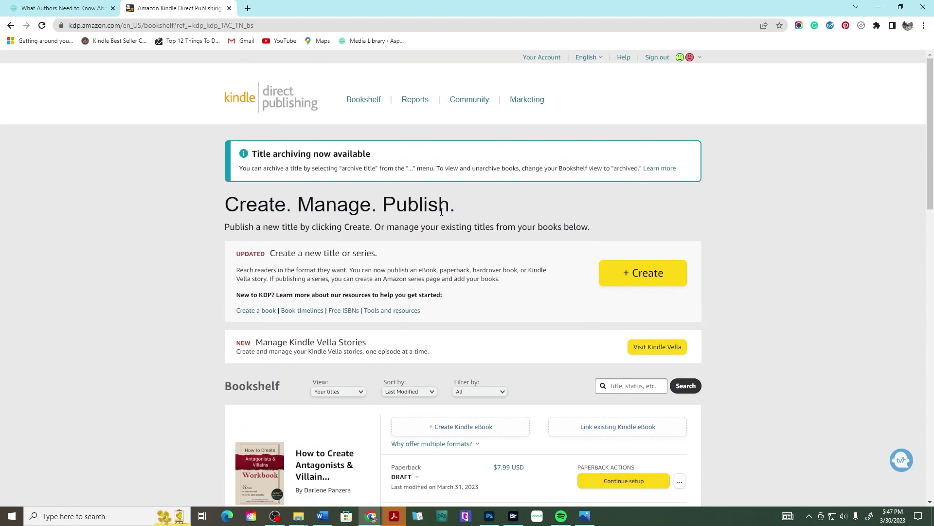